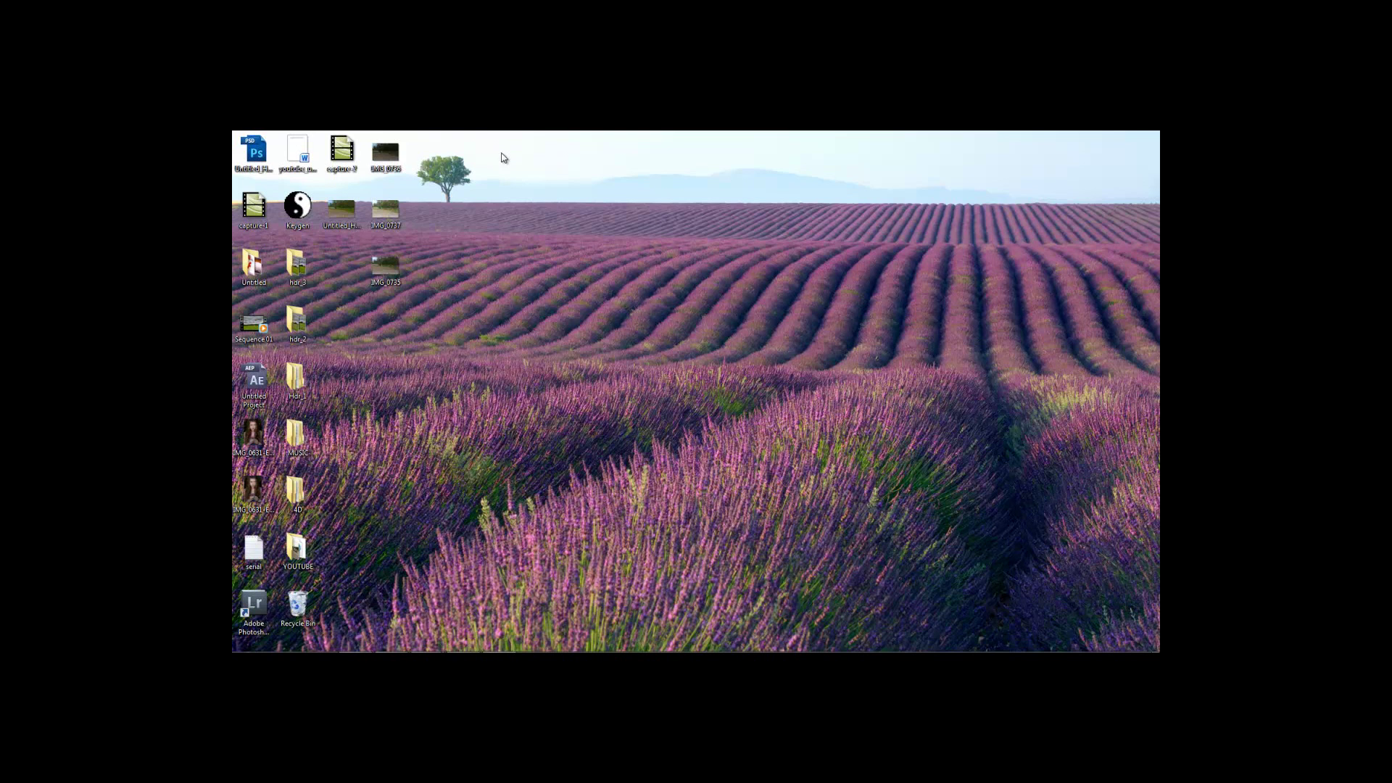
- Load IMG_0735, IMG_0736 and IMG_0737 into Merge to HDR Pro and run the merge
left_click(356, 641)
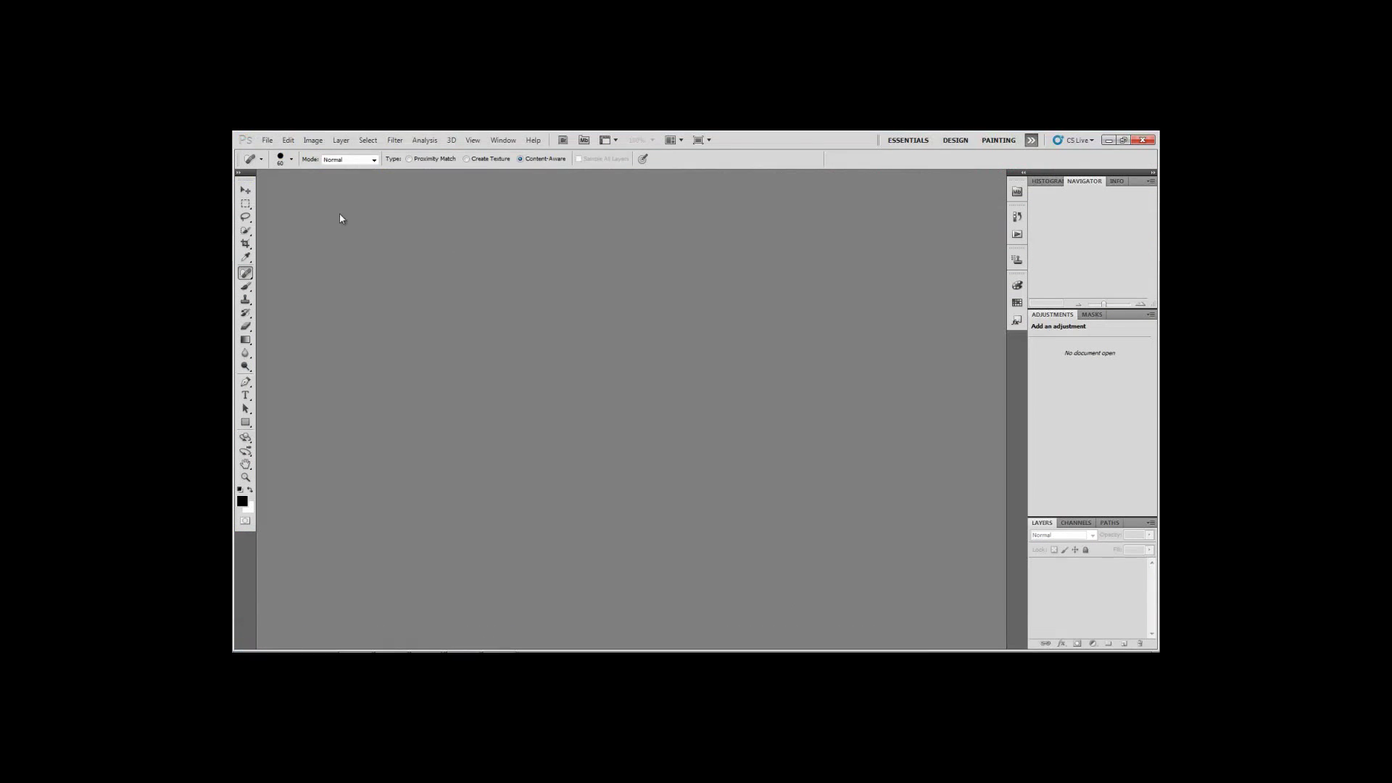
left_click(267, 140)
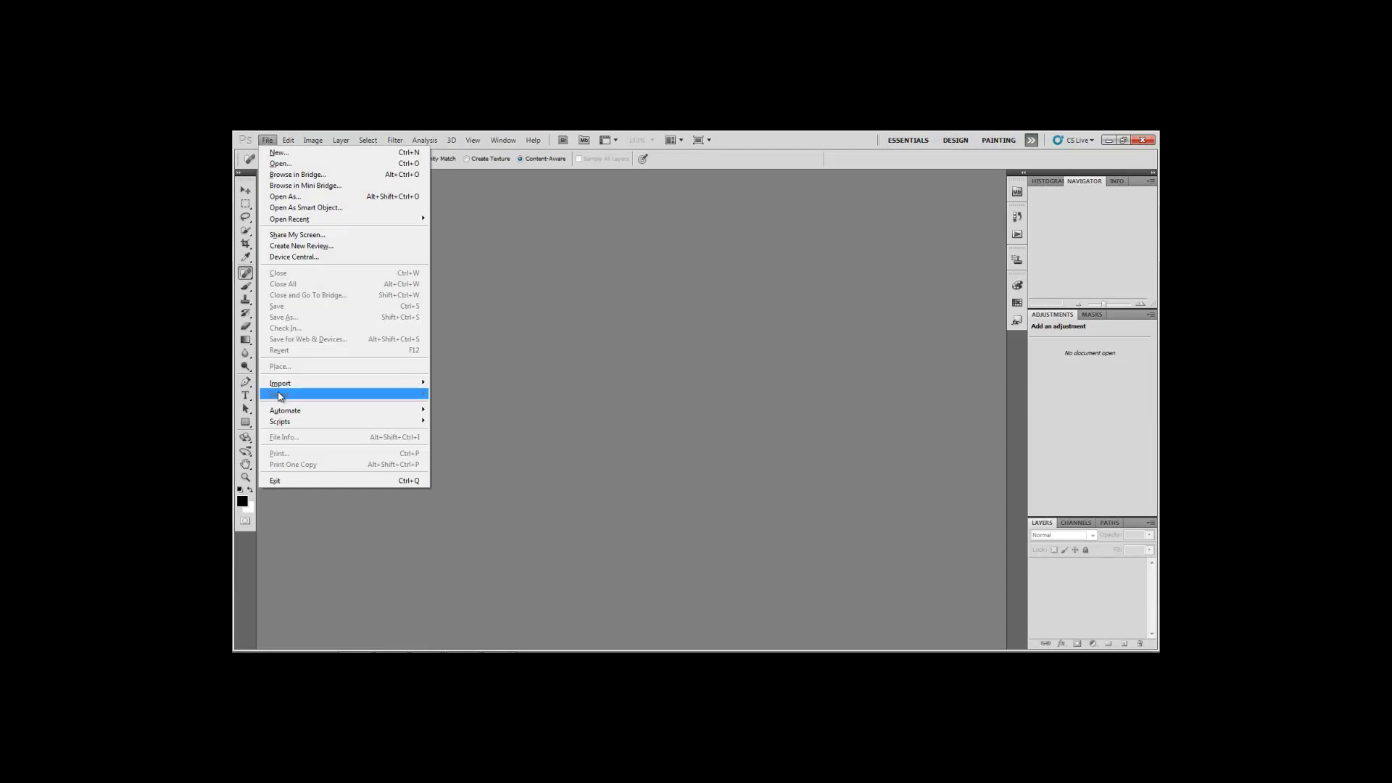
mouse_move(285, 414)
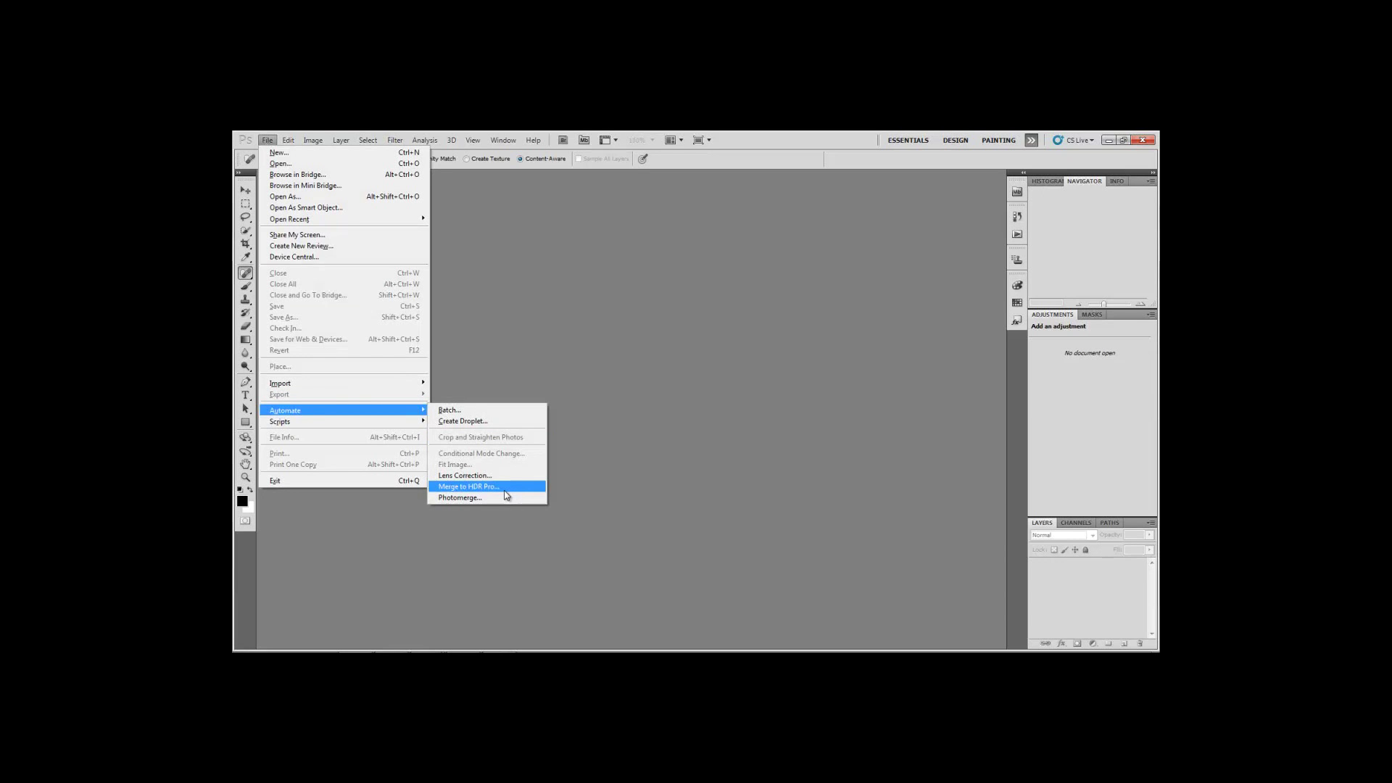
left_click(478, 487)
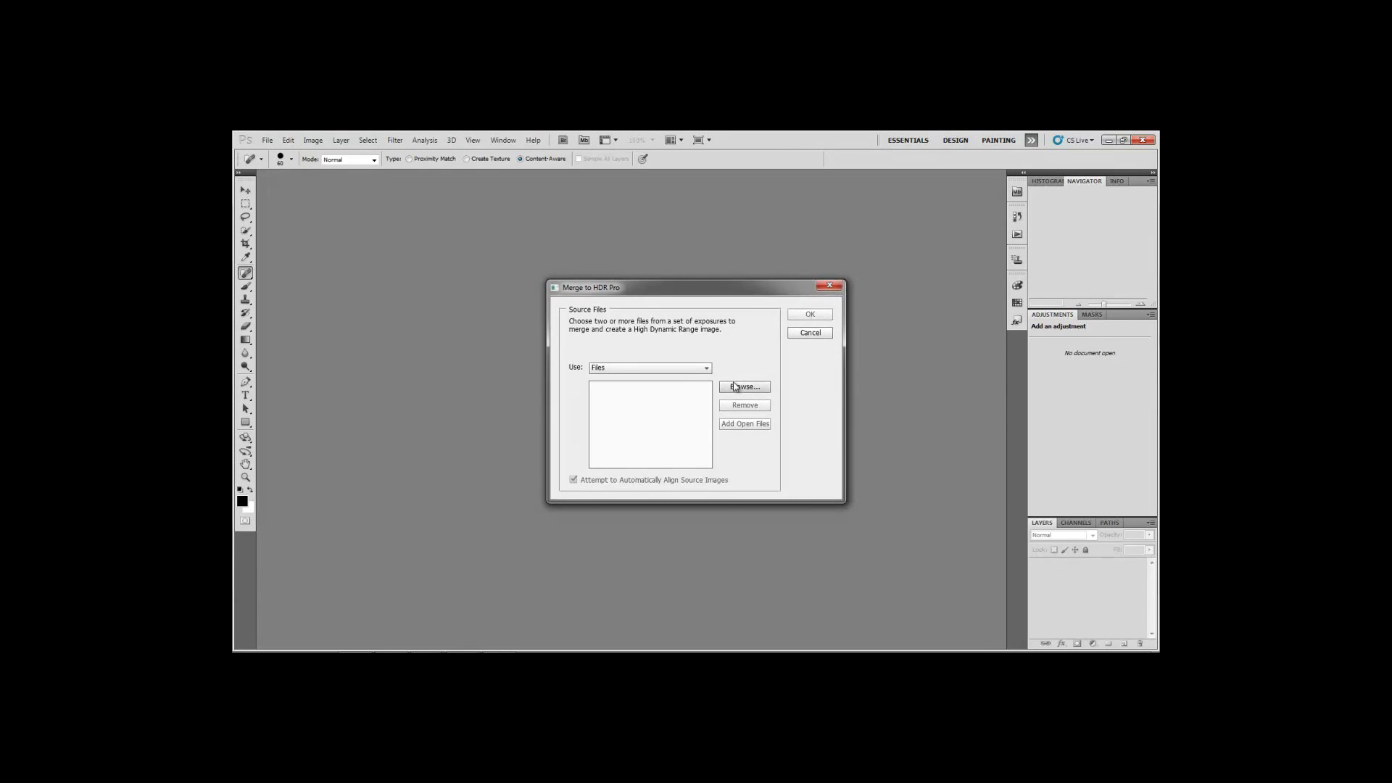
left_click(735, 387)
scroll(833, 283, "down", 10)
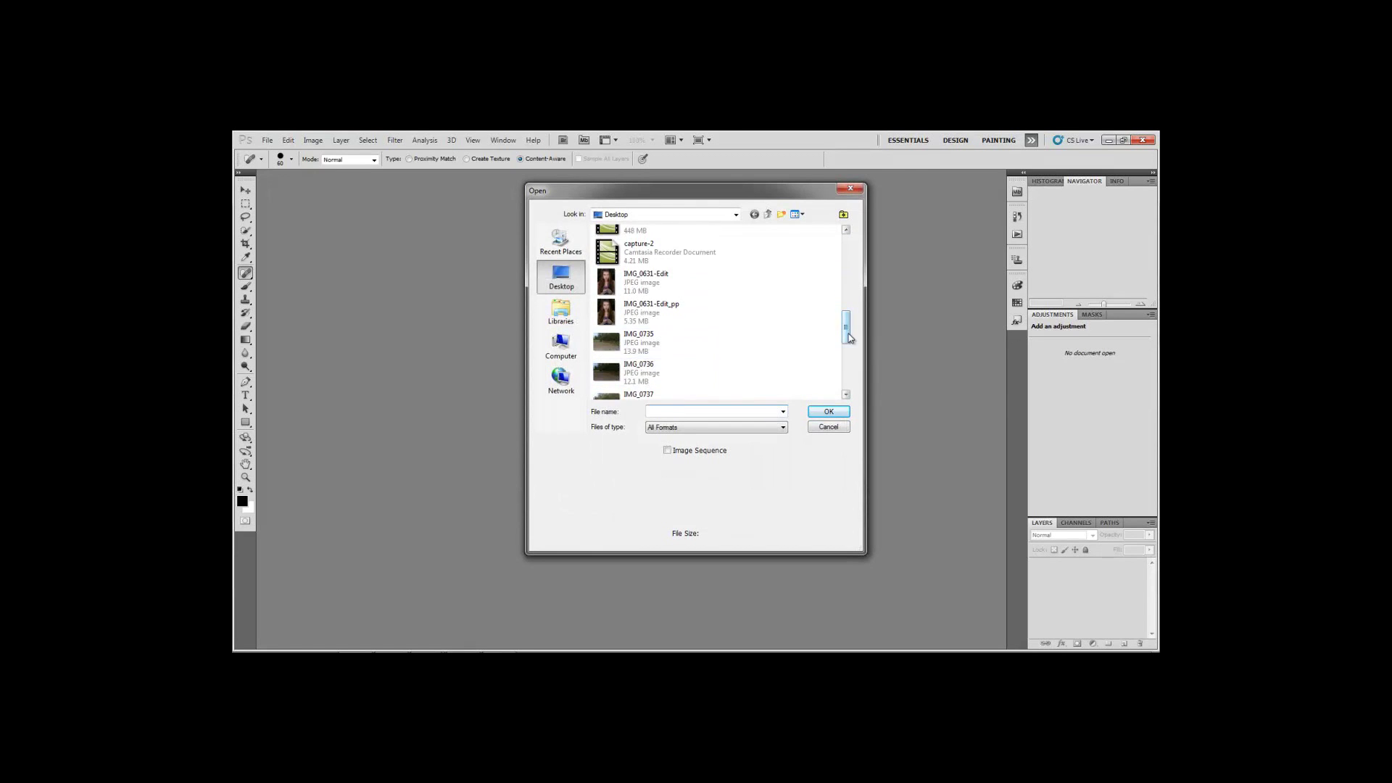
scroll(850, 338, "down", 3)
left_click(619, 247)
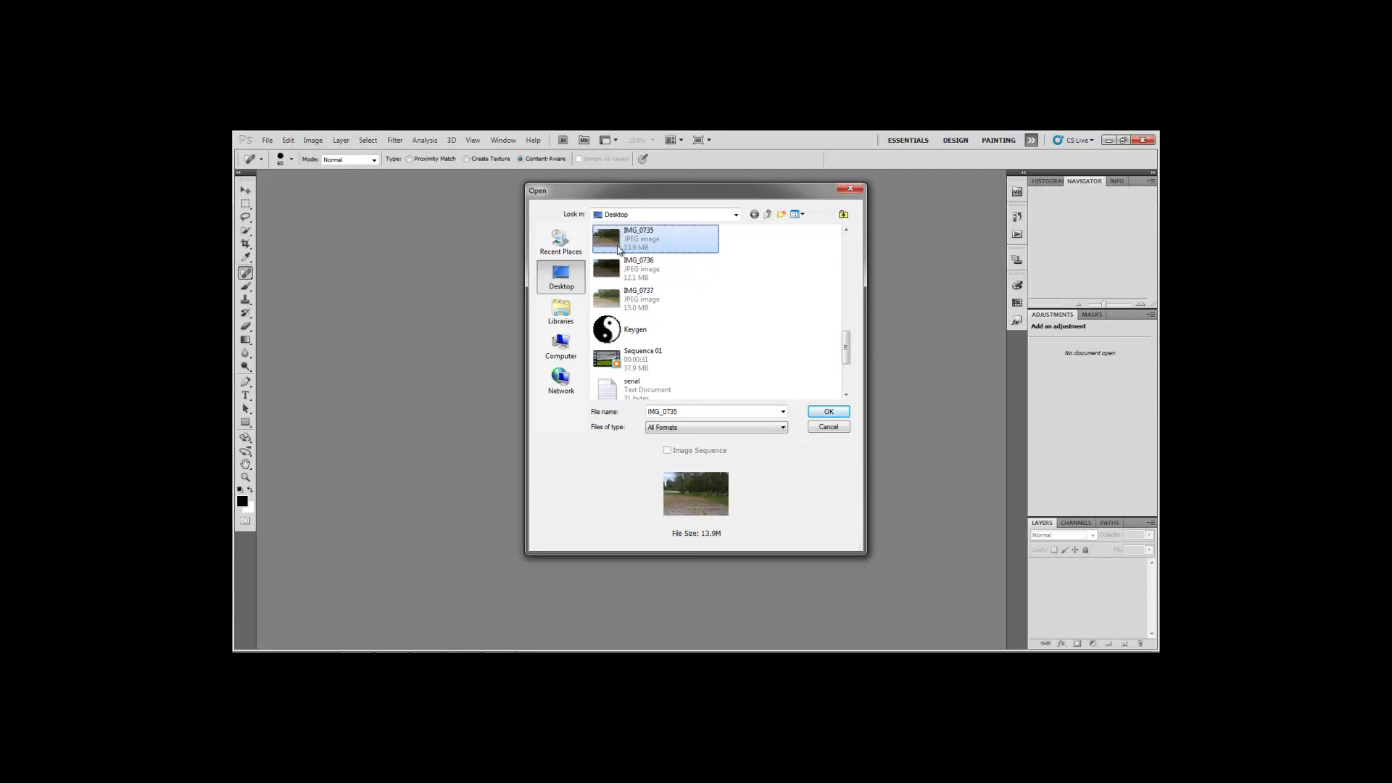
left_click(604, 303, "shift")
left_click(839, 410)
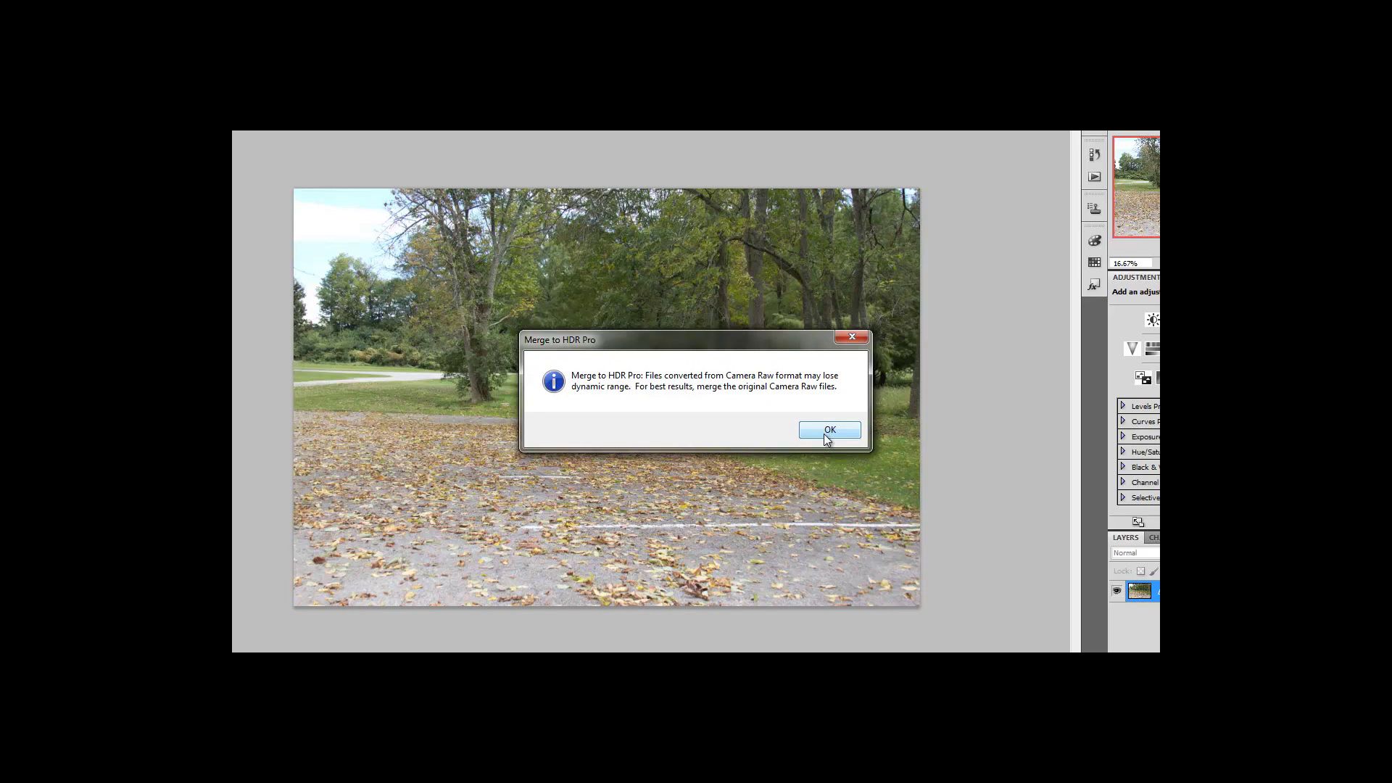
- Dismiss the Camera Raw dynamic-range warning with OK
left_click(823, 434)
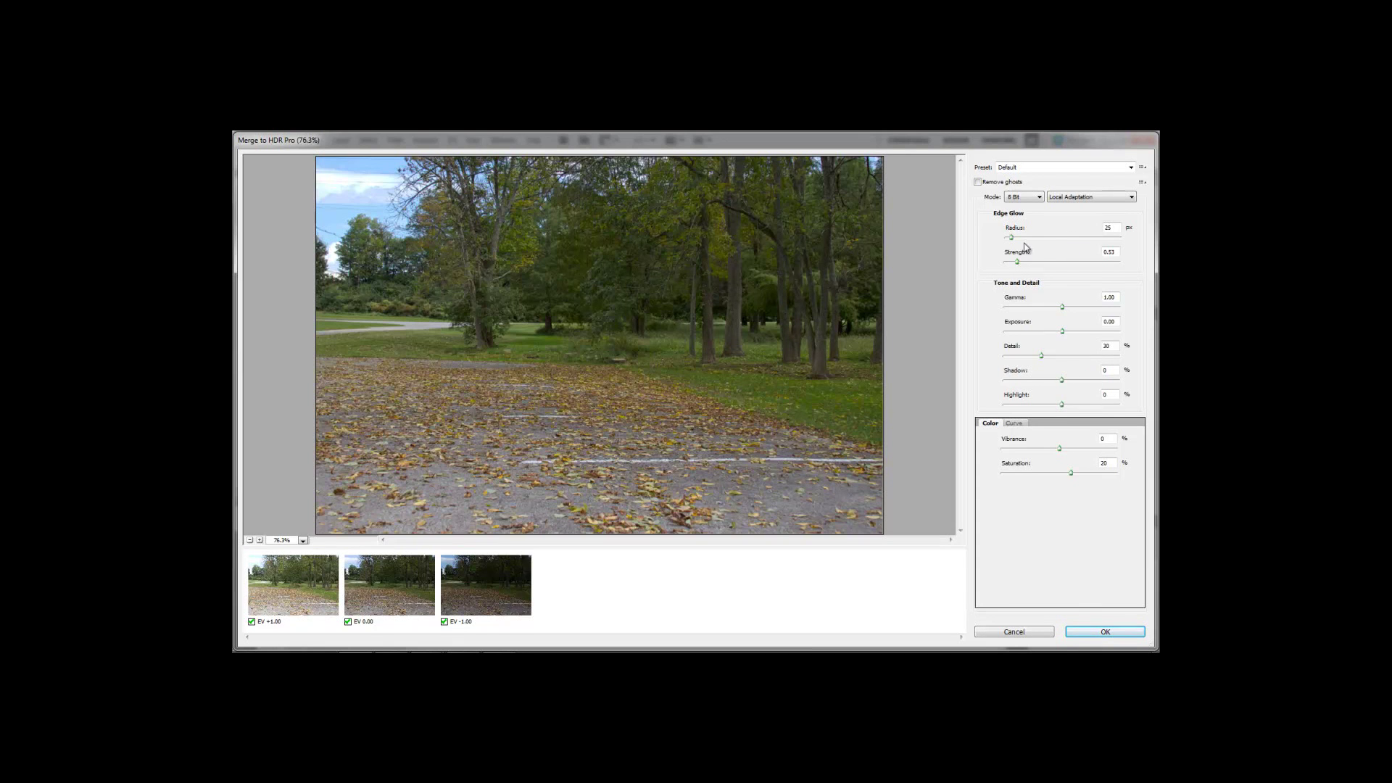
- Set Edge Glow radius 91, strength 1.00, gamma 0.86, exposure 0.80, detail 50, shadow -23, highlight -25, then accept
left_click_drag(1011, 237, 1026, 238)
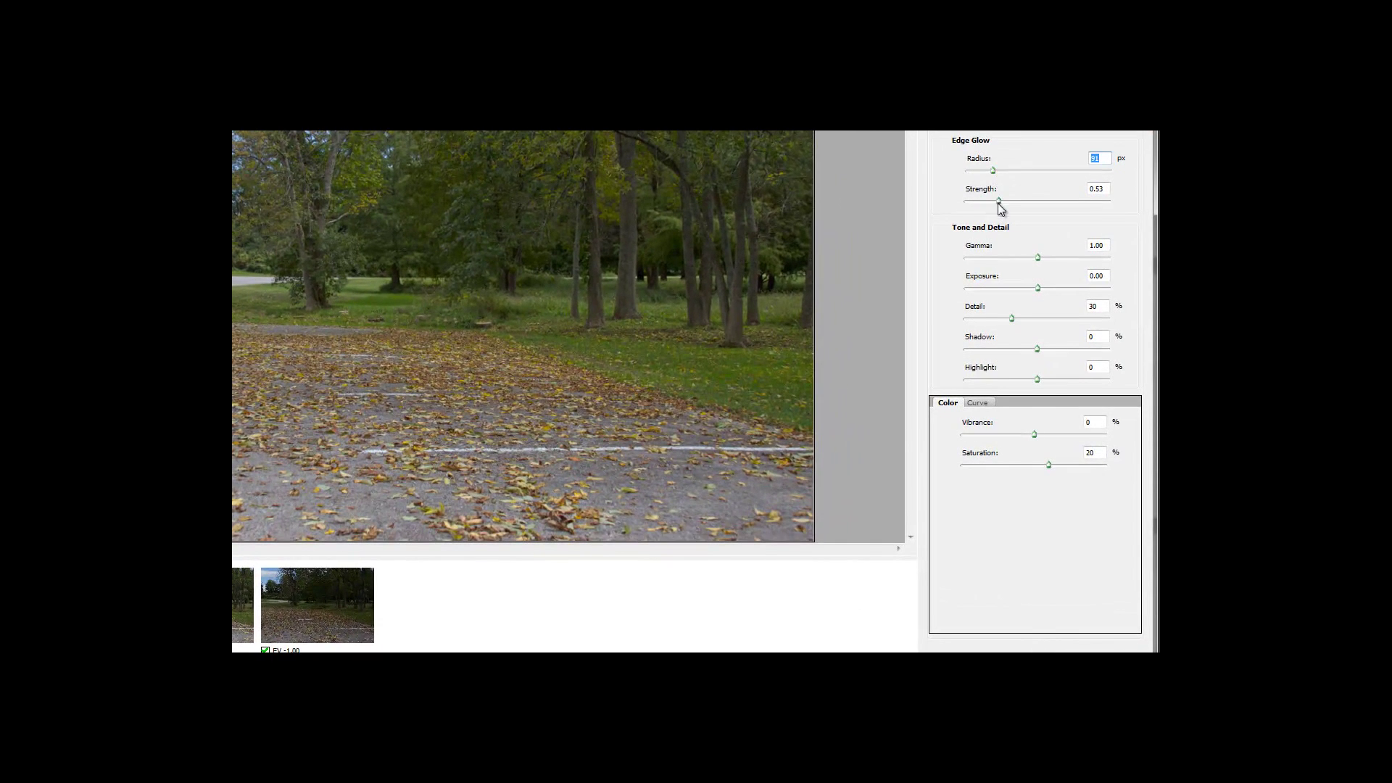
left_click(998, 202)
left_click(1046, 258)
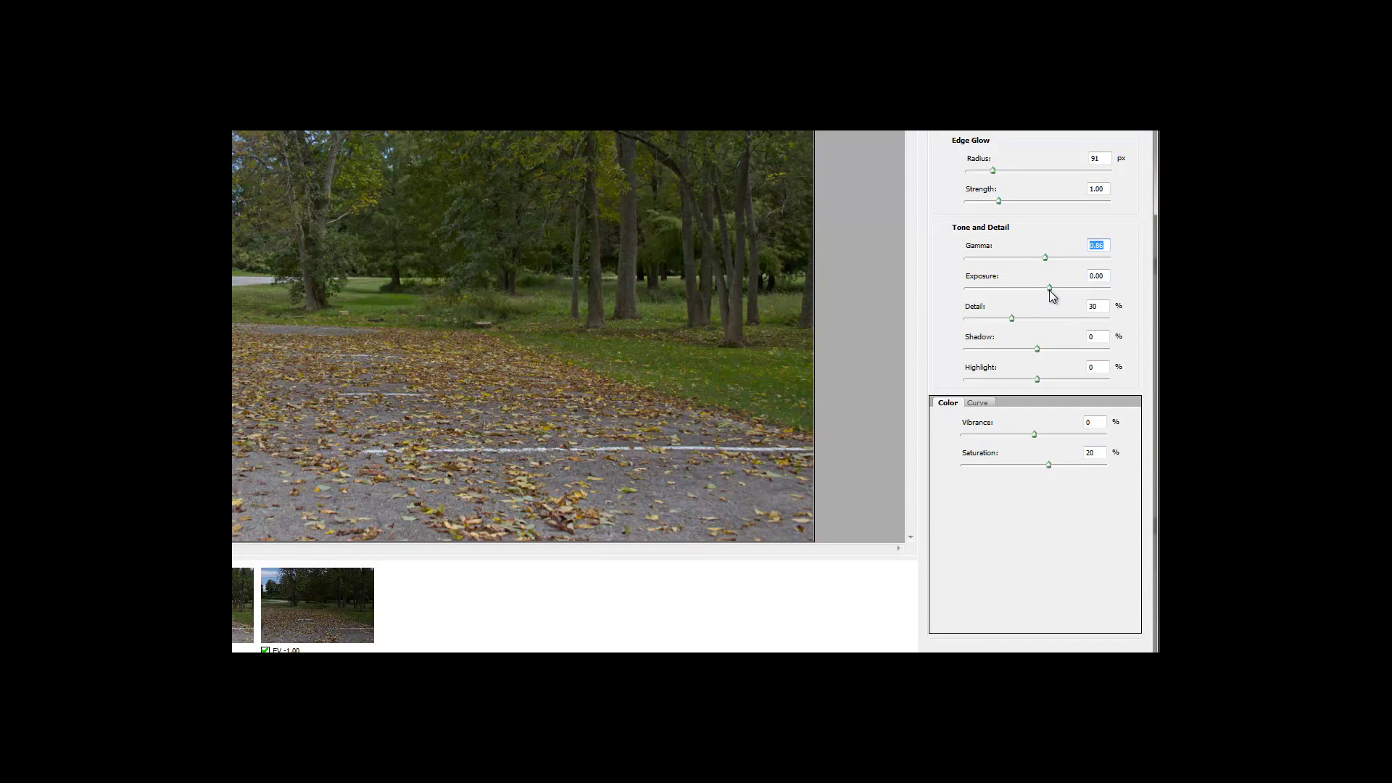
left_click(1050, 289)
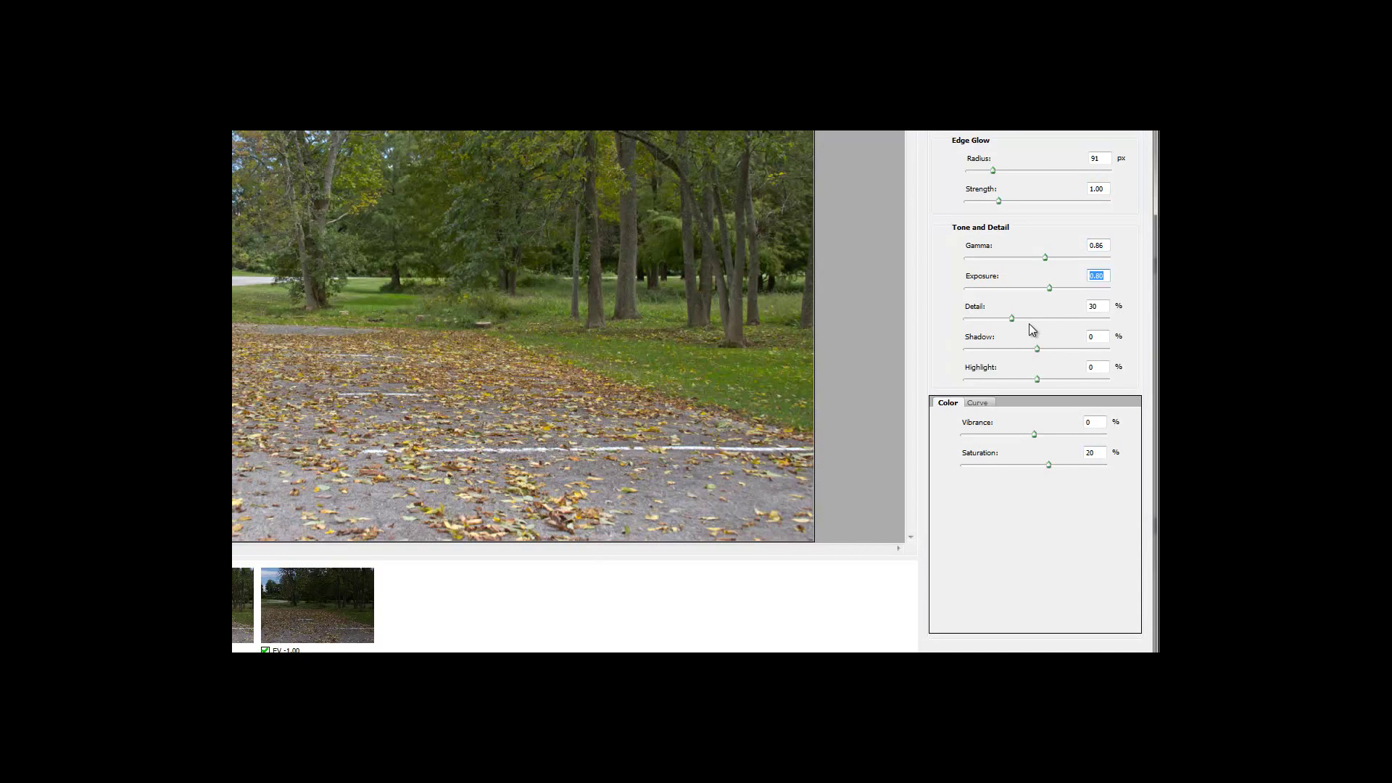
left_click(1034, 319)
left_click(1023, 319)
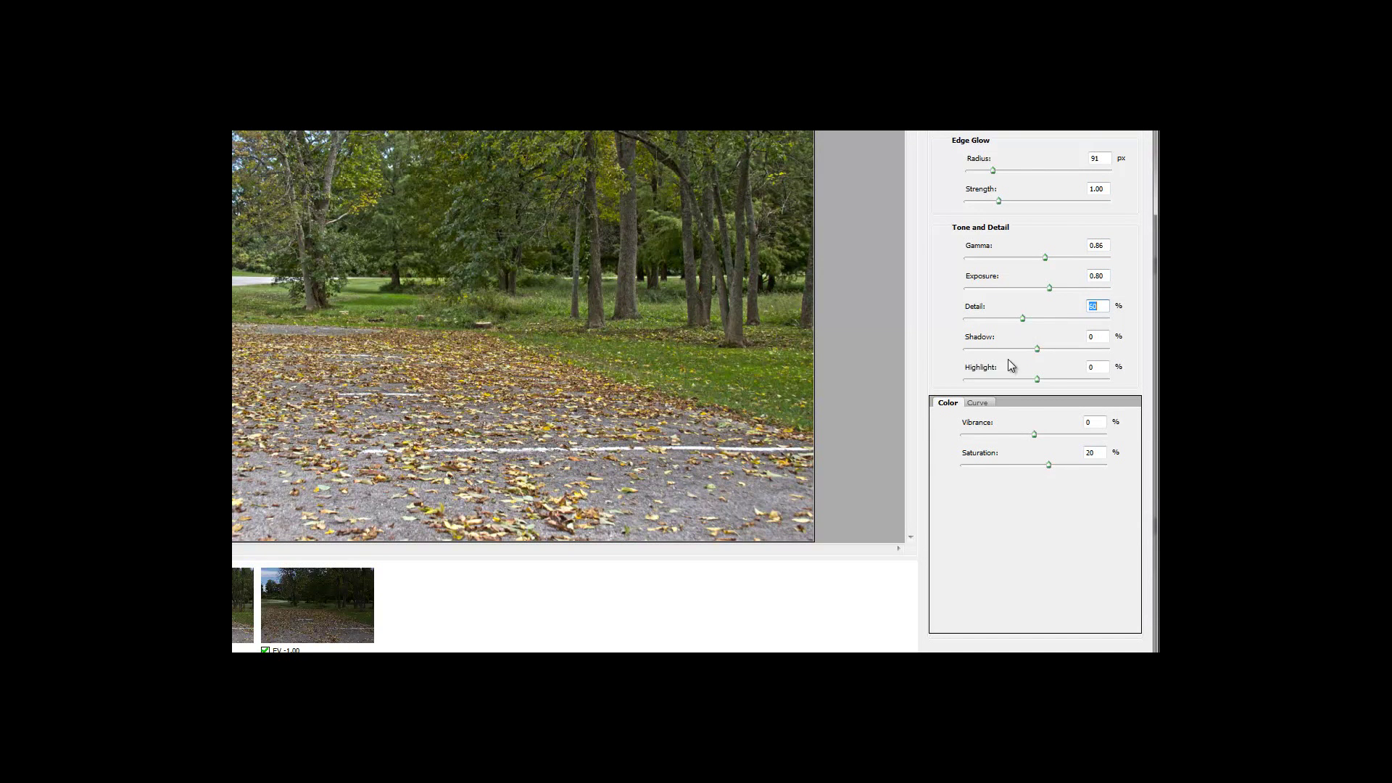
left_click(1020, 350)
left_click(1019, 378)
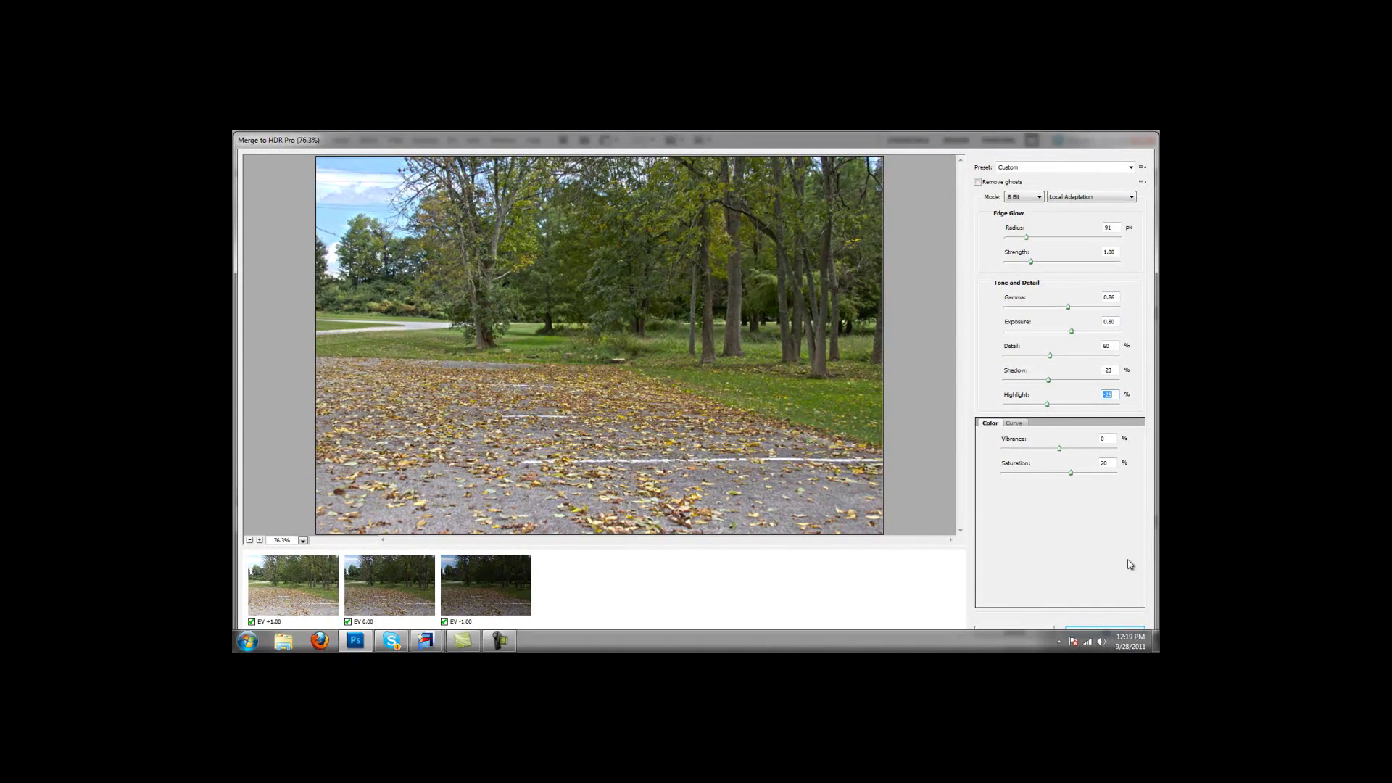
left_click(1105, 631)
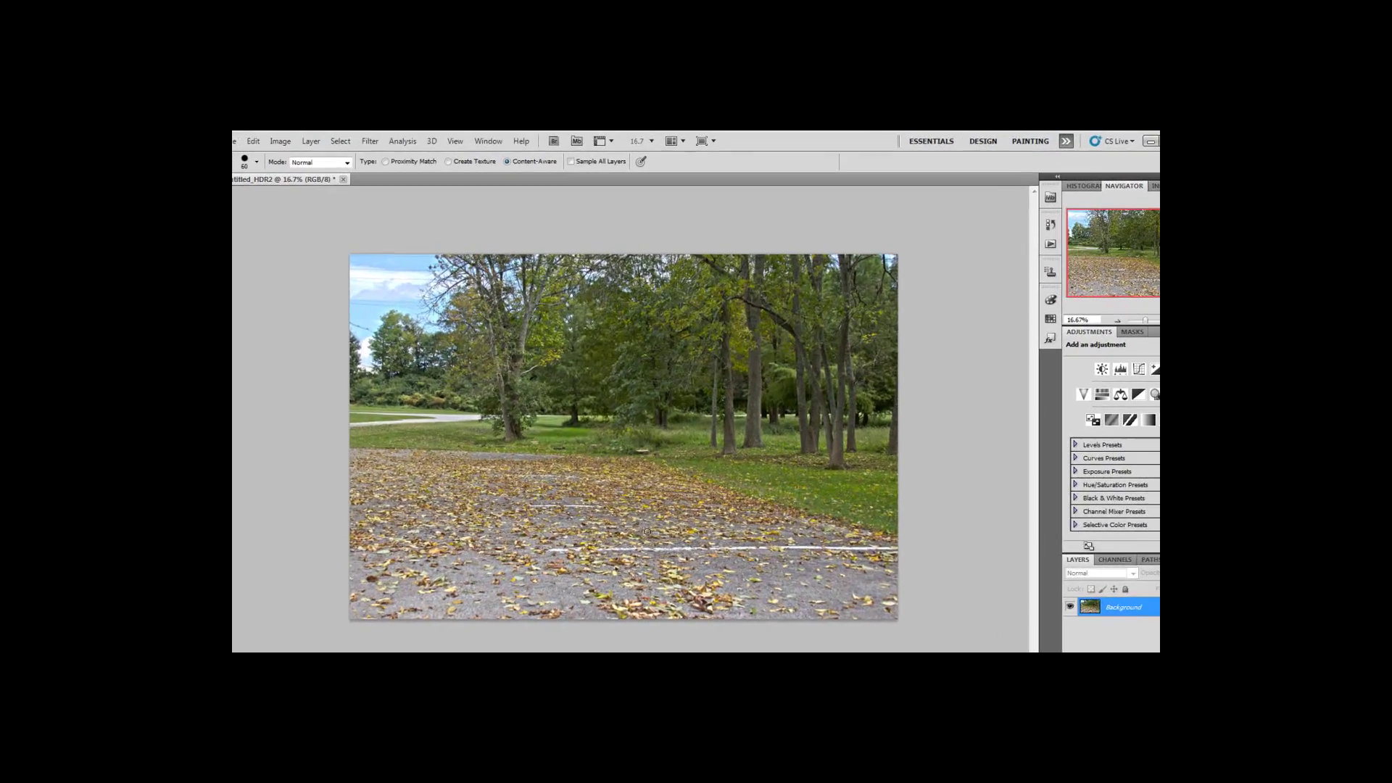
- Spot-heal the dark specks in the sky along the top and left edges with Content-Aware
left_click(280, 141)
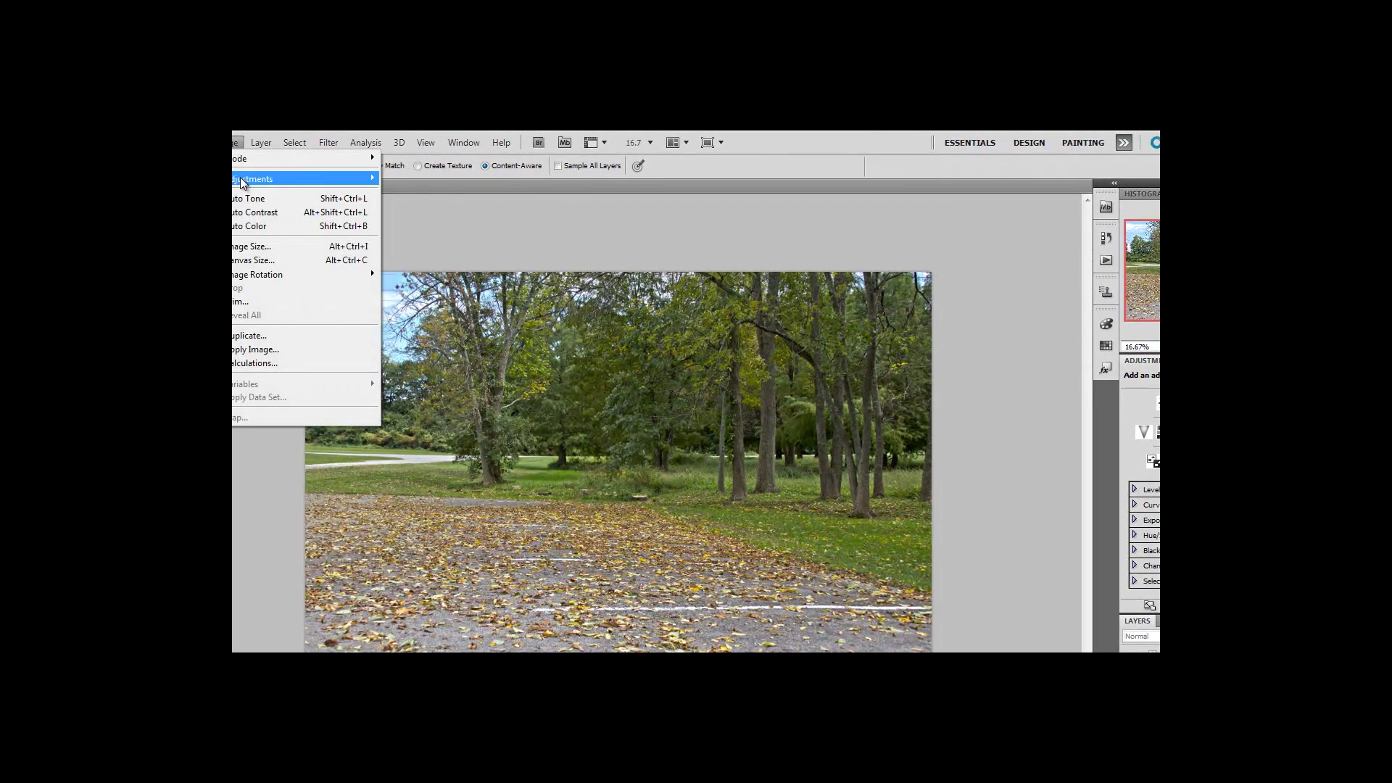
key("Escape")
key("Escape")
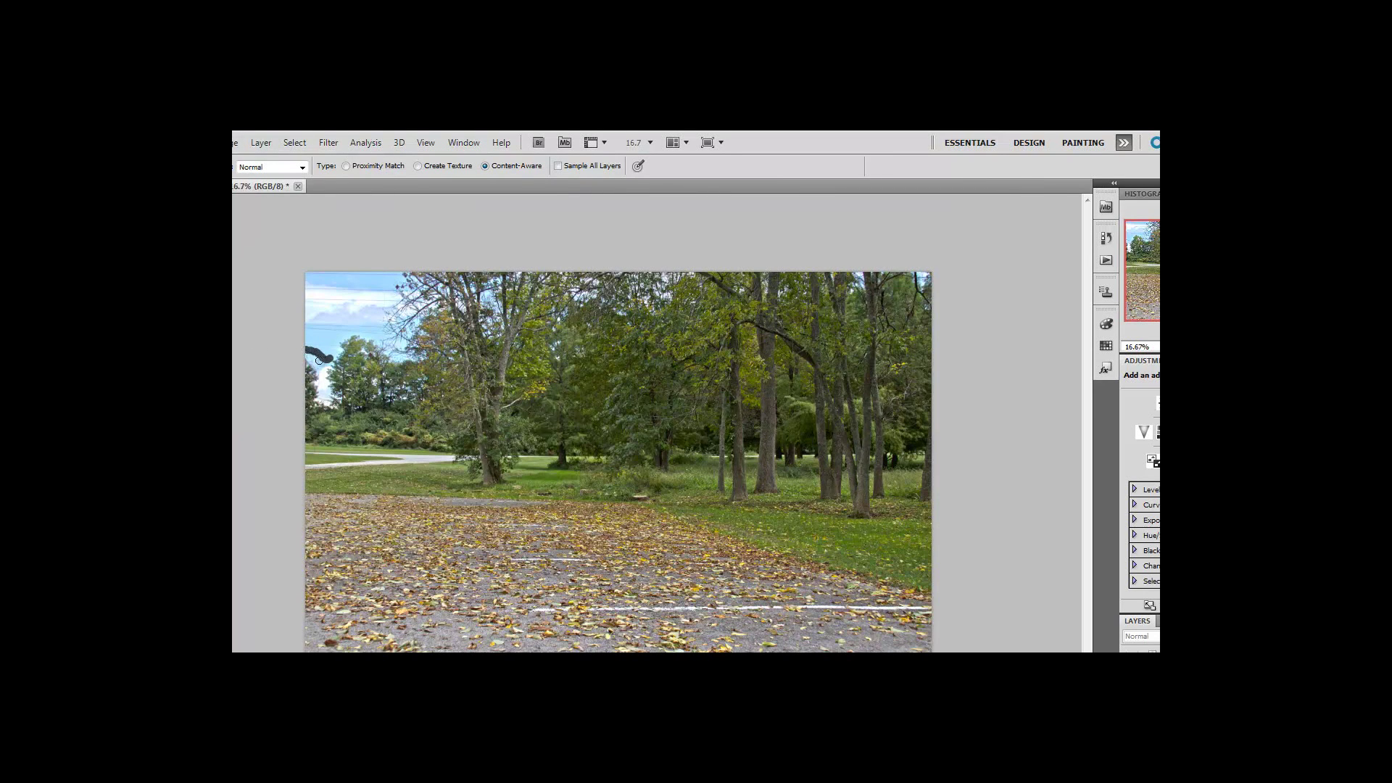
mouse_move(317, 345)
left_mouse_down()
mouse_move(335, 345)
mouse_move(304, 345)
mouse_move(317, 328)
mouse_move(302, 328)
mouse_move(378, 332)
mouse_move(374, 299)
mouse_move(307, 297)
left_mouse_up()
left_click_drag(395, 290, 314, 289)
left_click_drag(397, 276, 303, 275)
mouse_move(327, 348)
left_mouse_down()
mouse_move(295, 348)
mouse_move(338, 346)
left_mouse_up()
left_click_drag(381, 302, 395, 299)
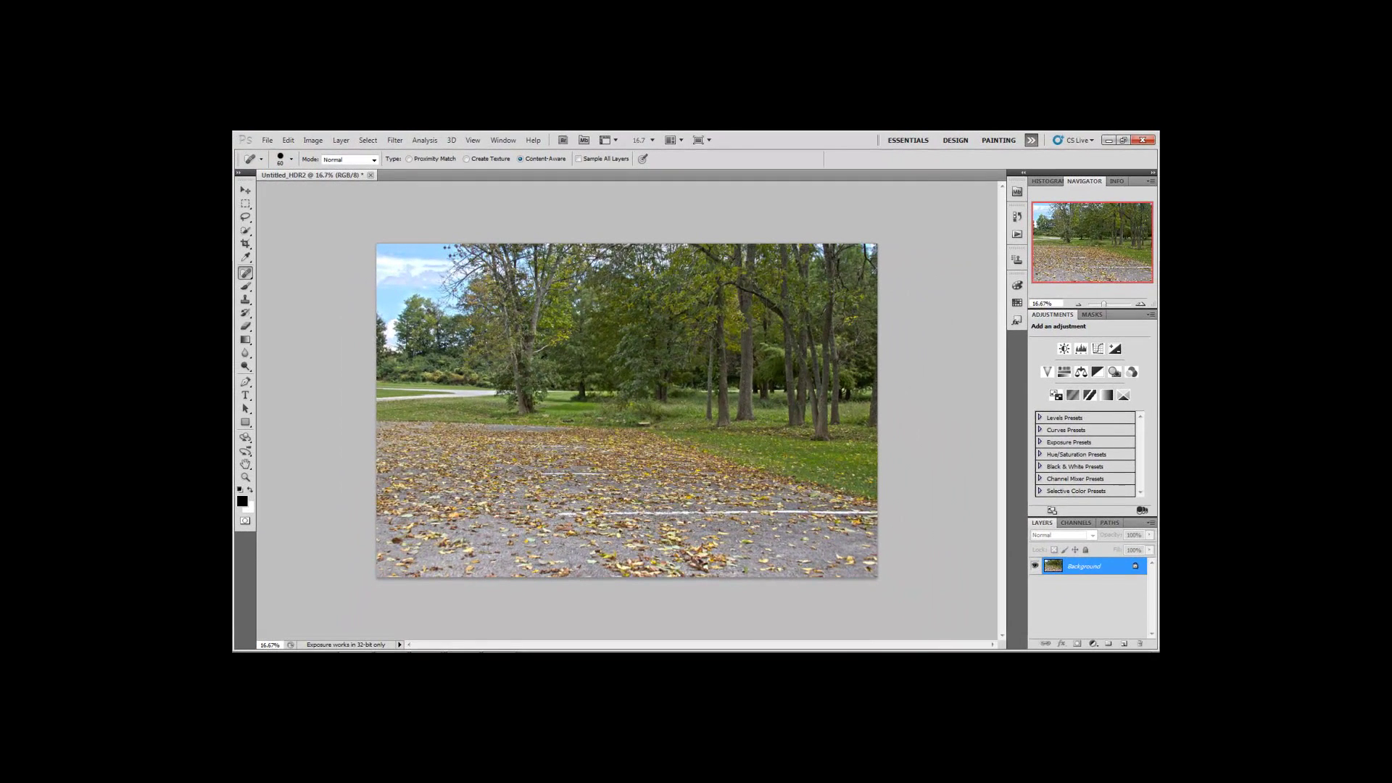
double_click(293, 133)
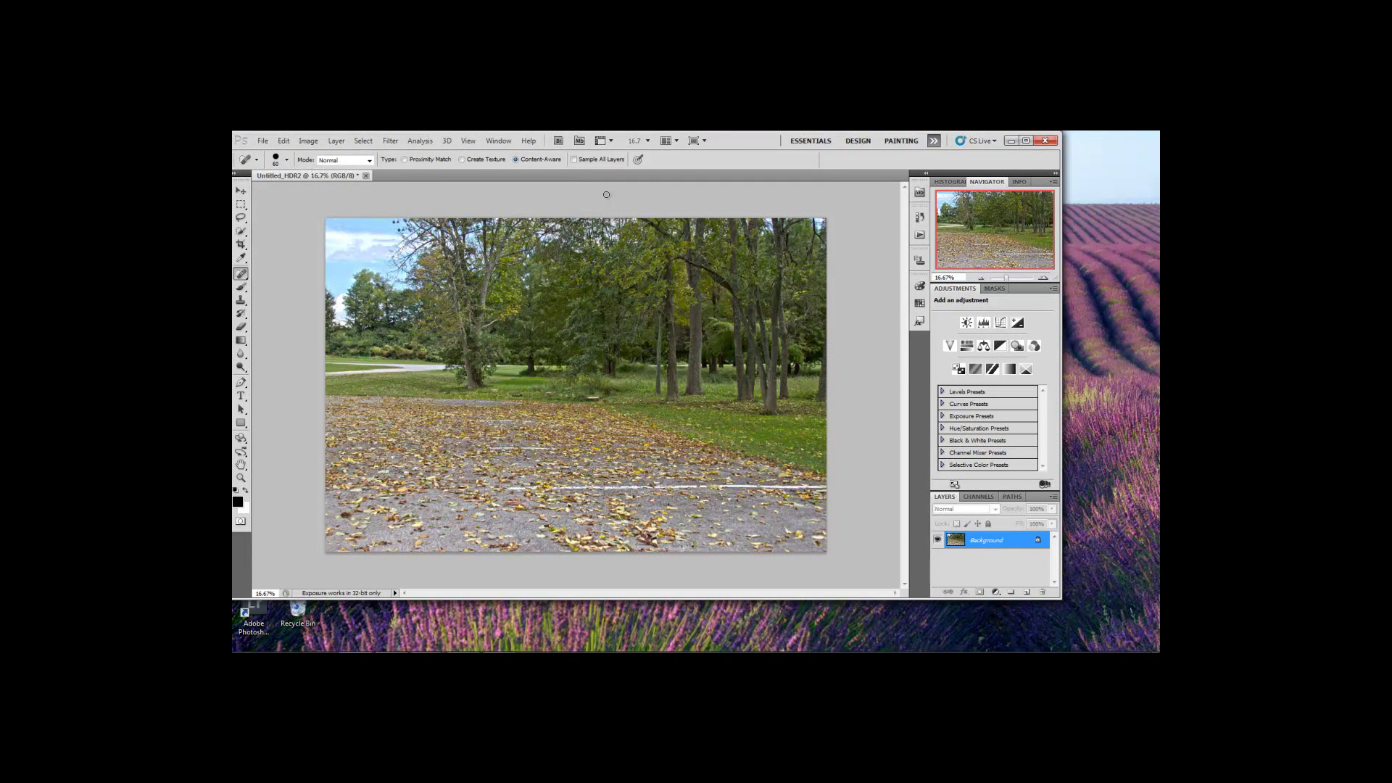
- Save the healed image in JPEG format as Untitled_HDR2.jpg, overwriting the old file, at quality 12
left_click(1025, 142)
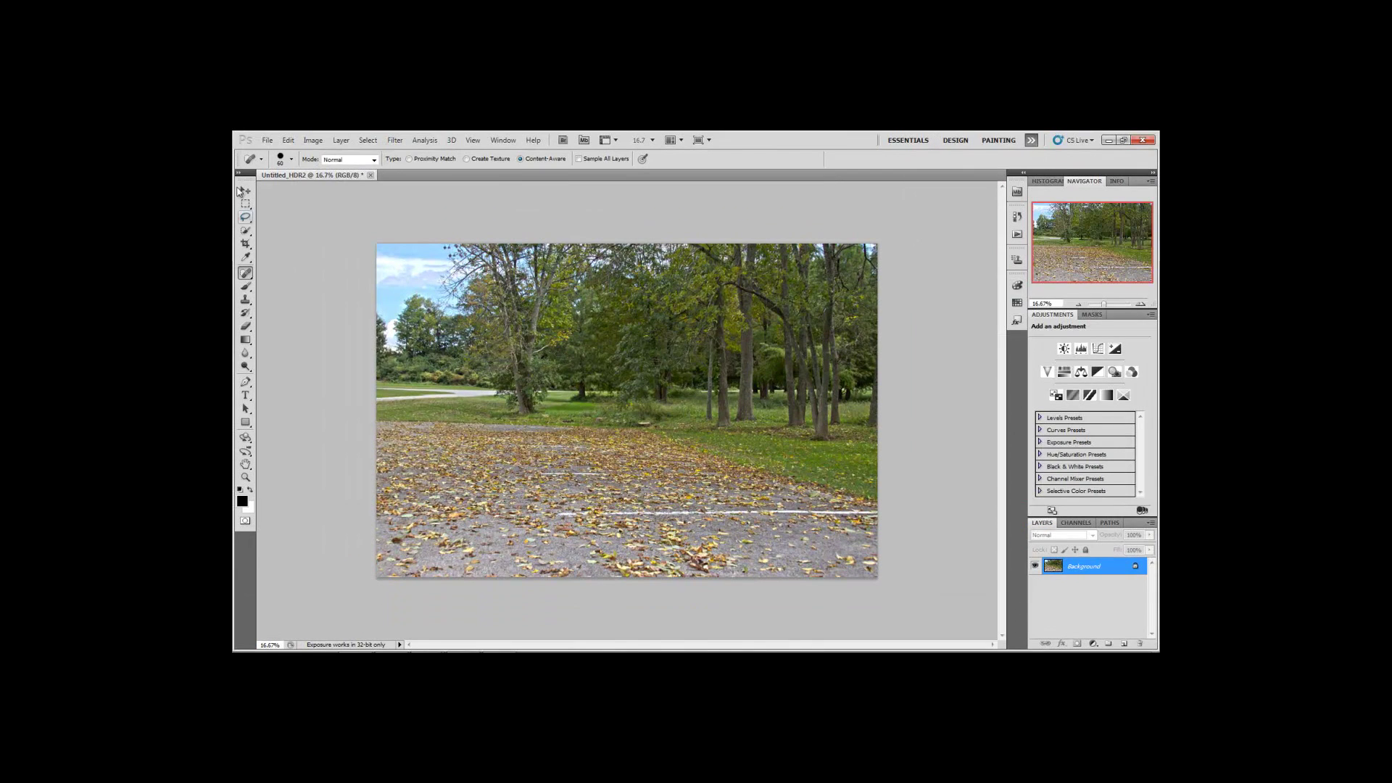
left_click(268, 141)
left_click(299, 322)
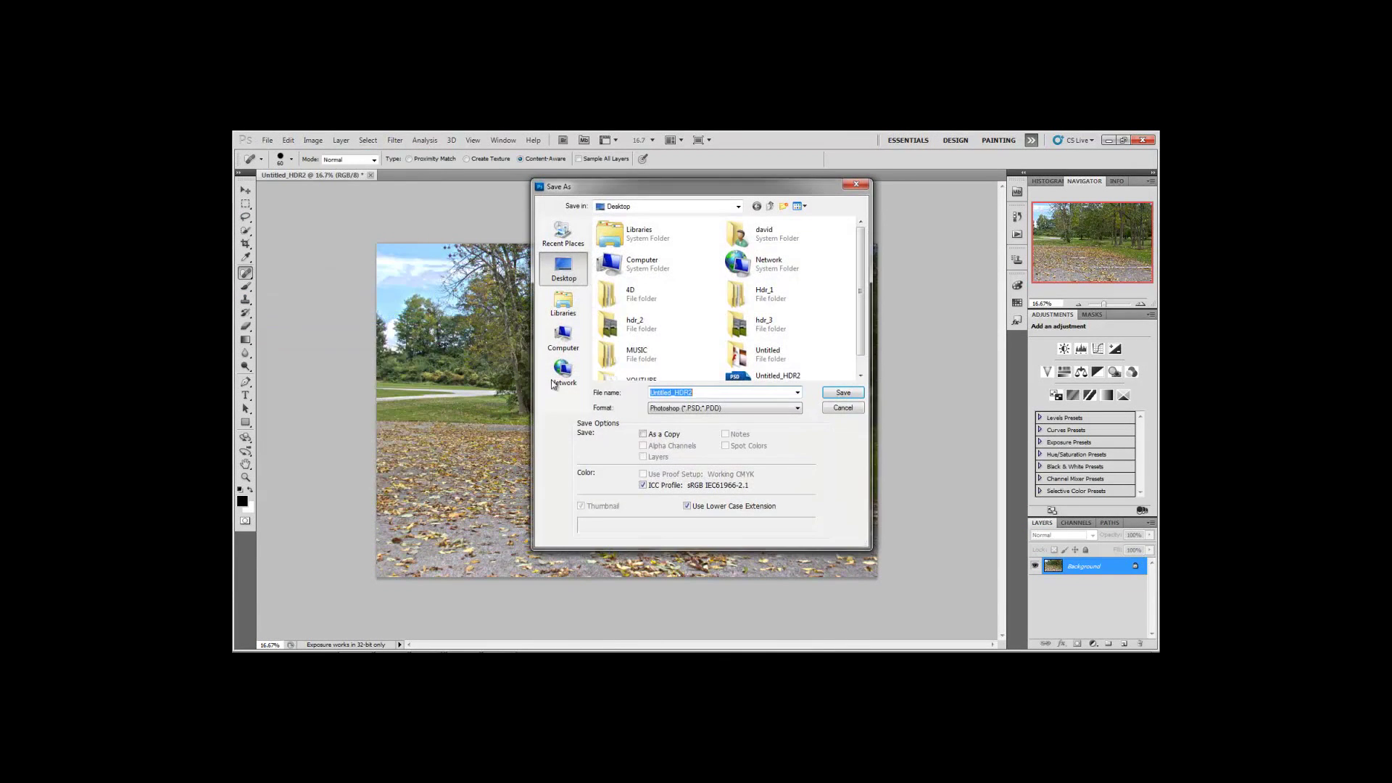
left_click(733, 409)
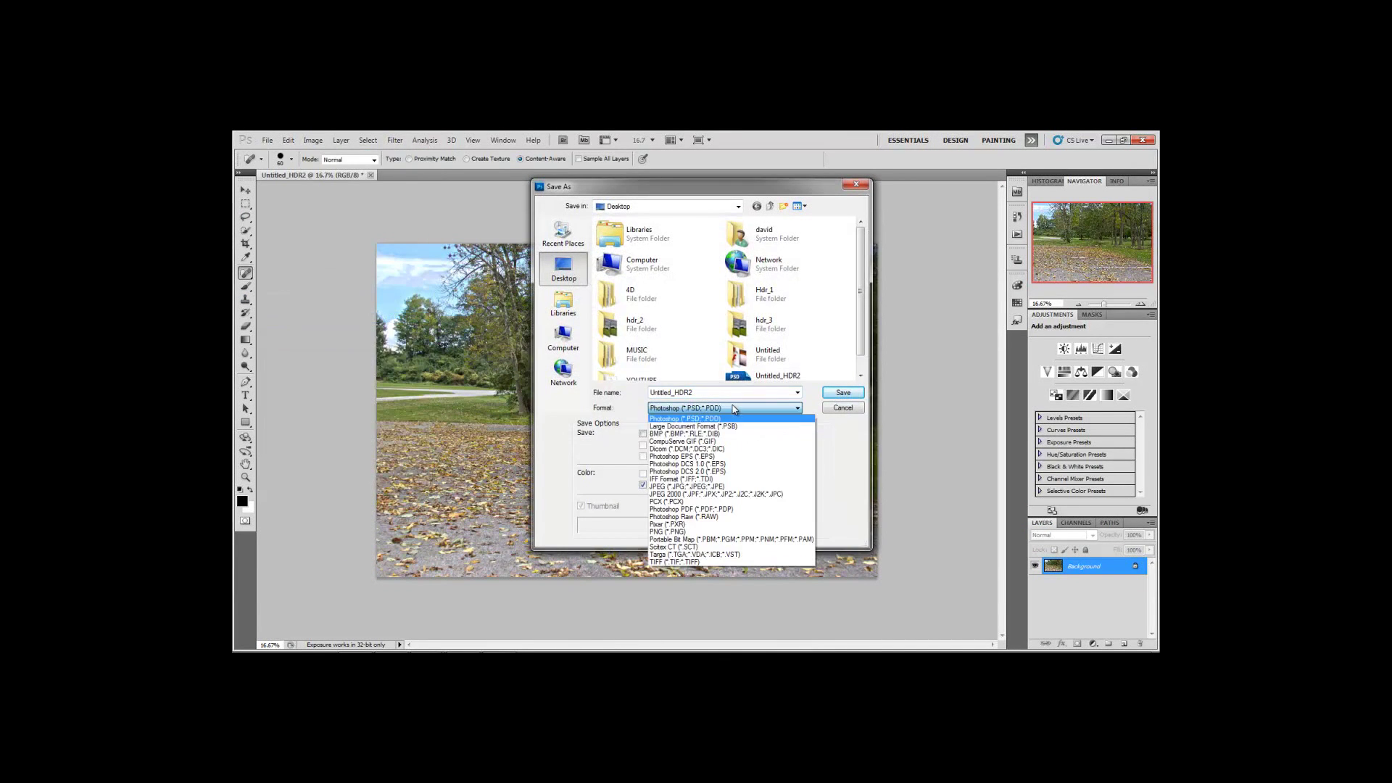
left_click(744, 487)
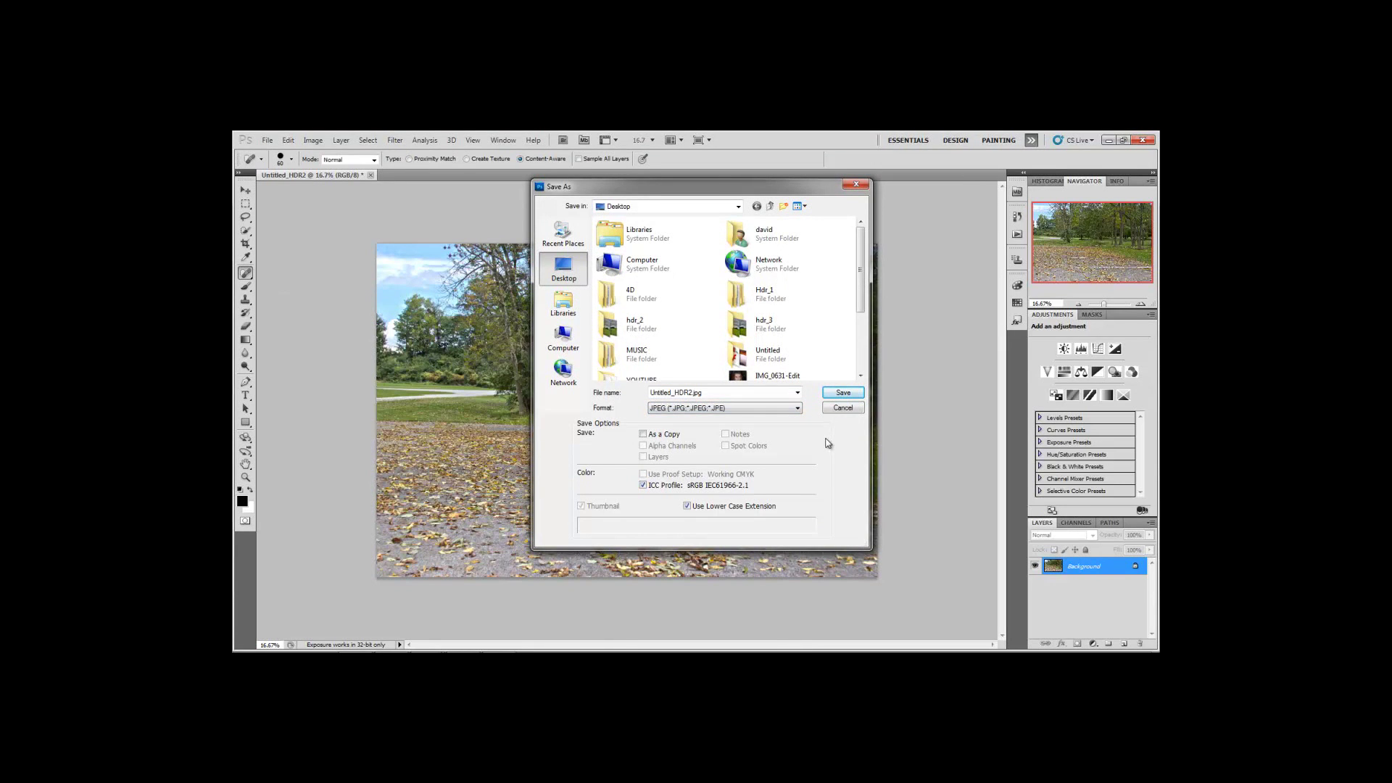
left_click(841, 395)
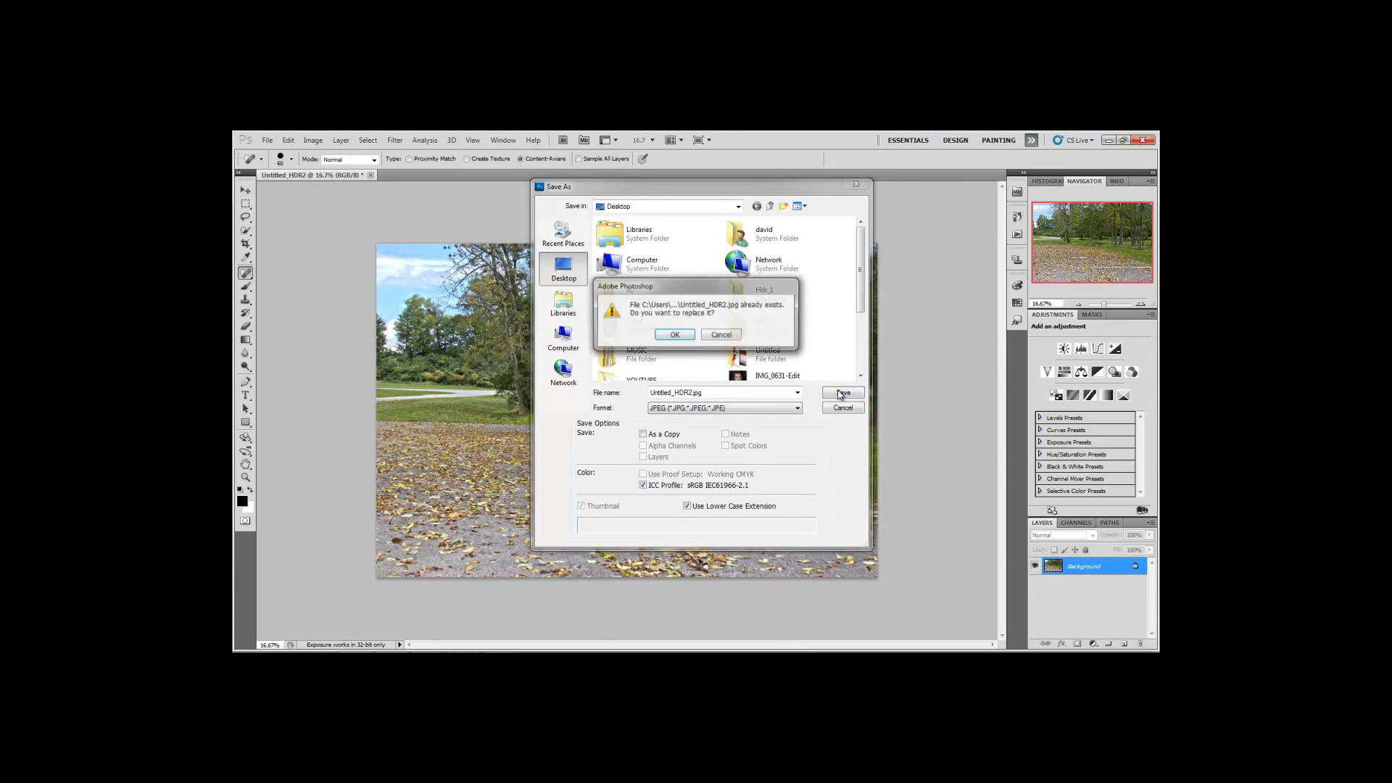
left_click(673, 335)
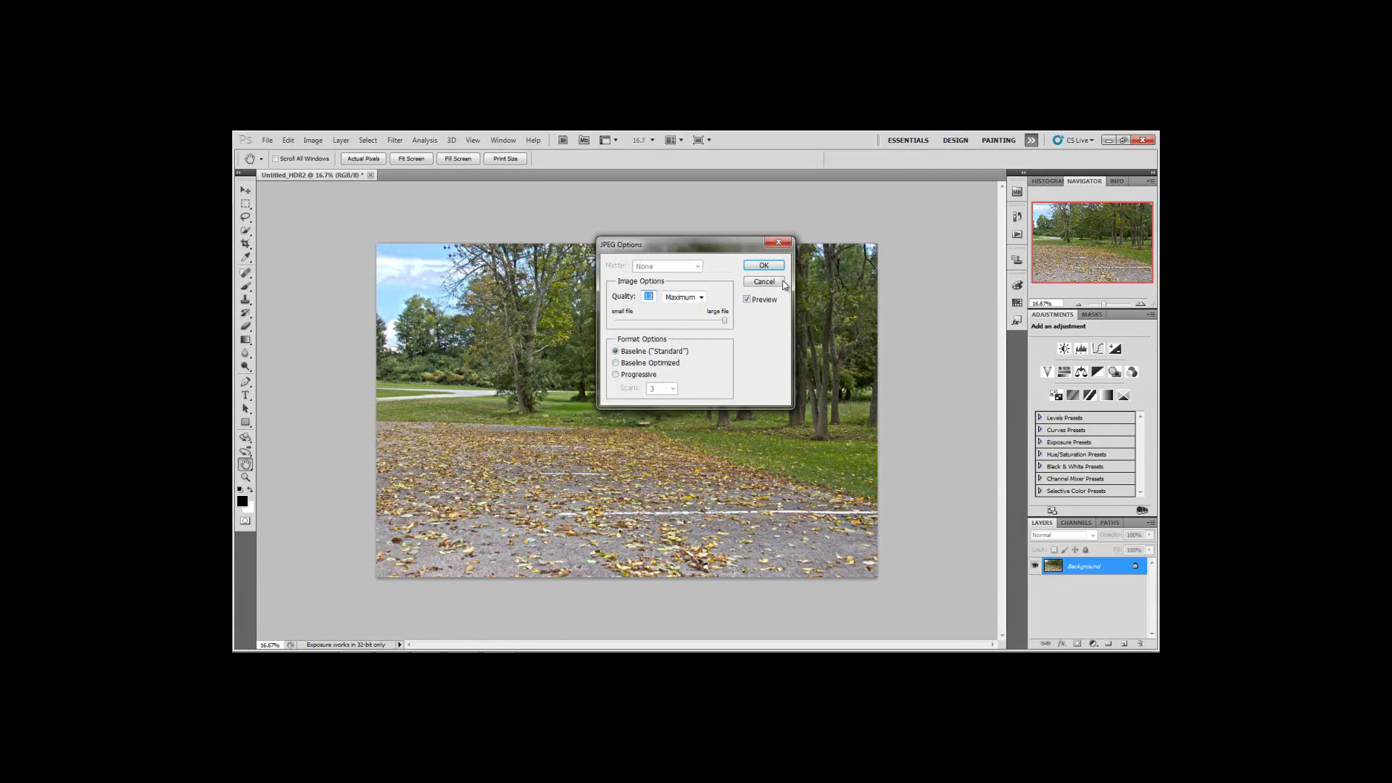
left_click(765, 265)
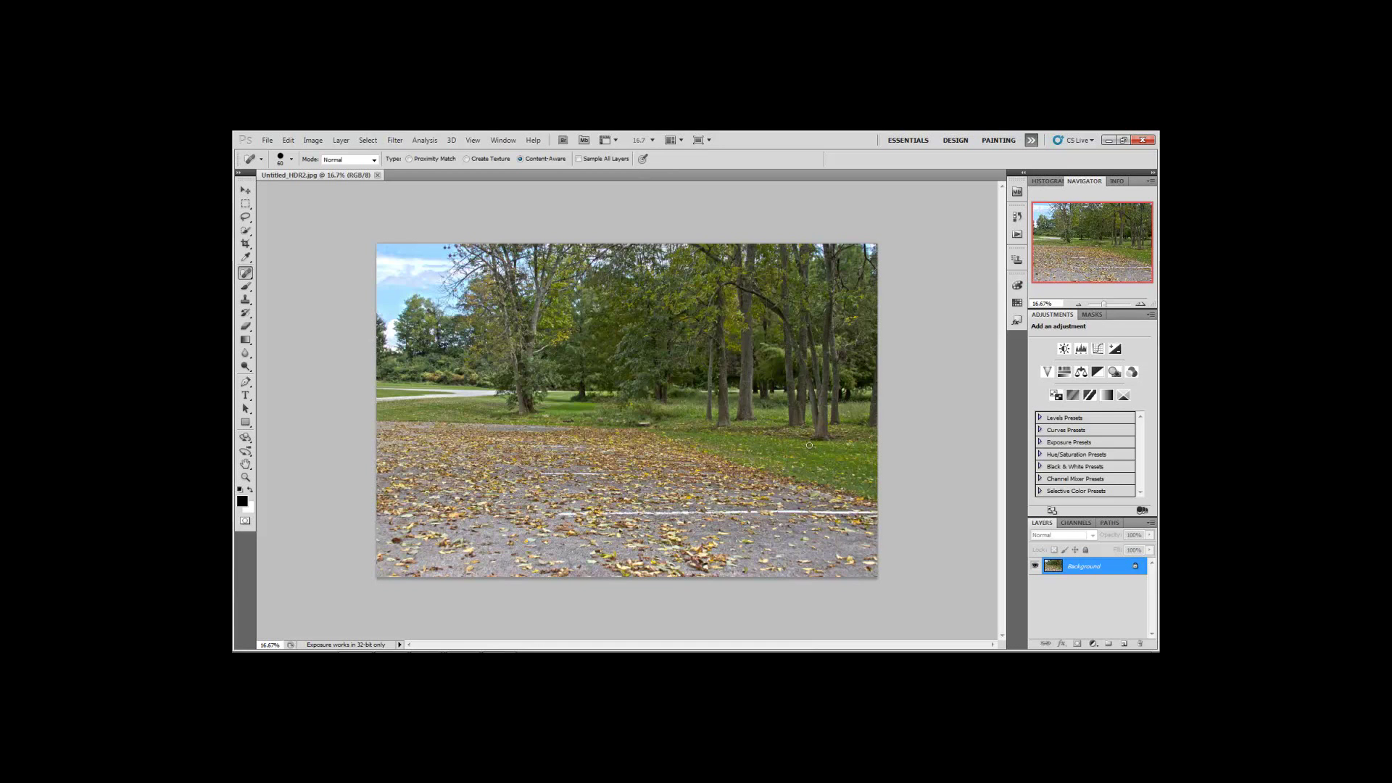
- Preview Untitled_HDR2 from the desktop in Windows Photo Viewer, then close the viewer
left_click(1110, 140)
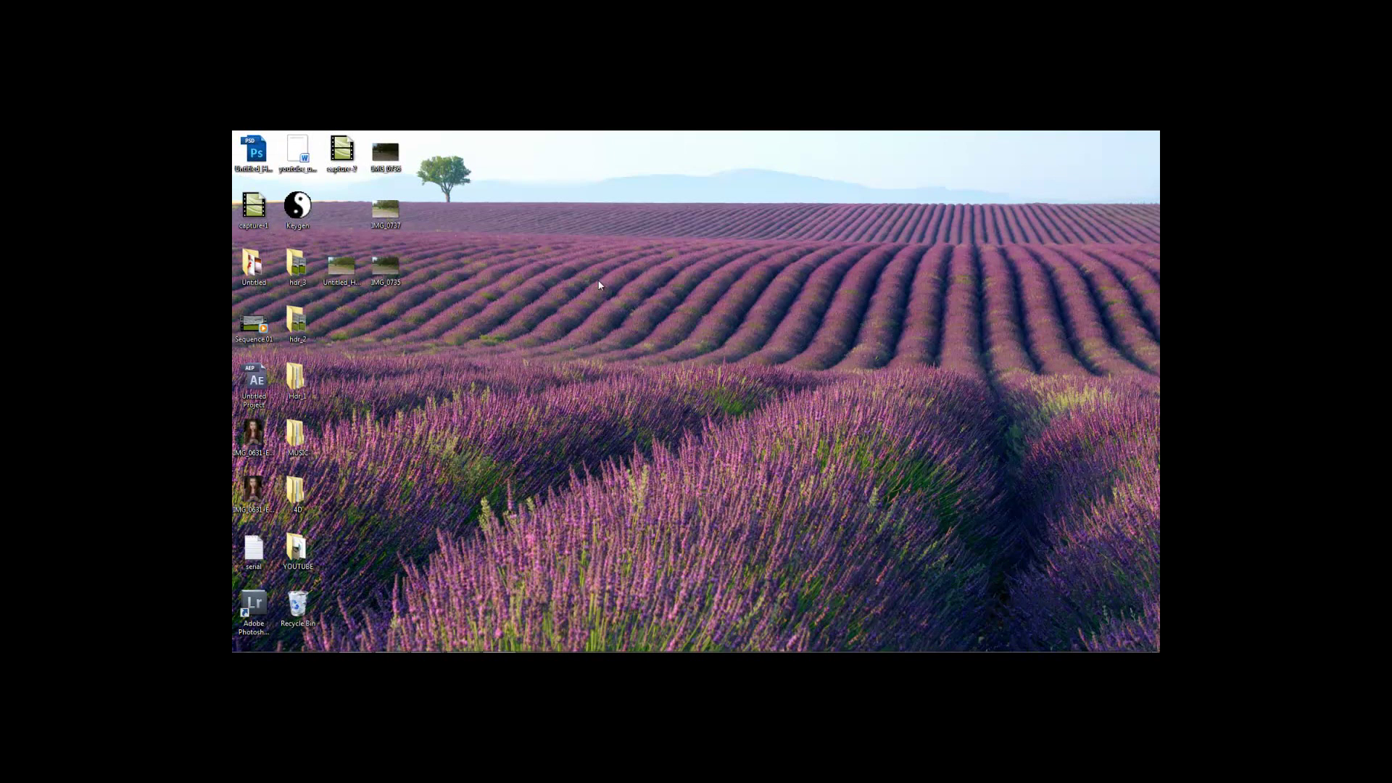
right_click(334, 269)
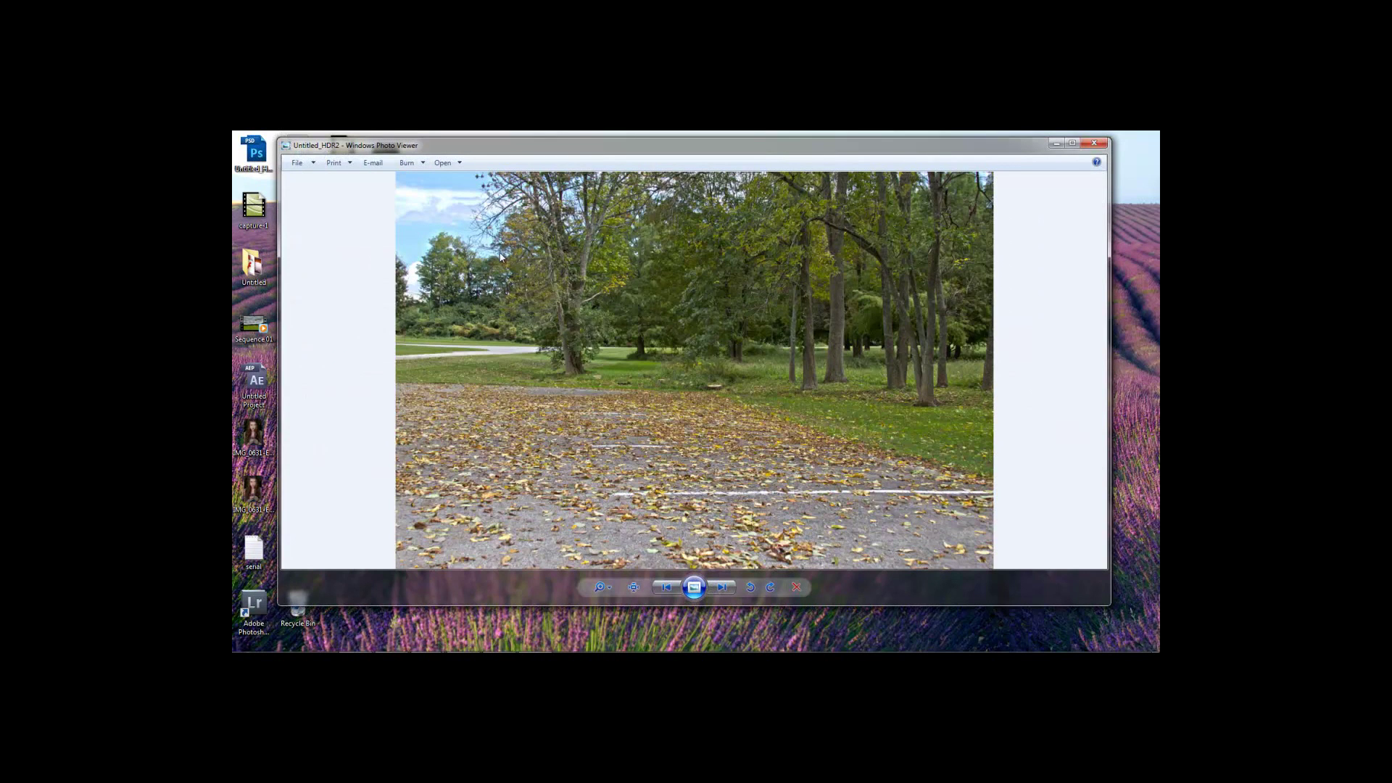
left_click(1097, 144)
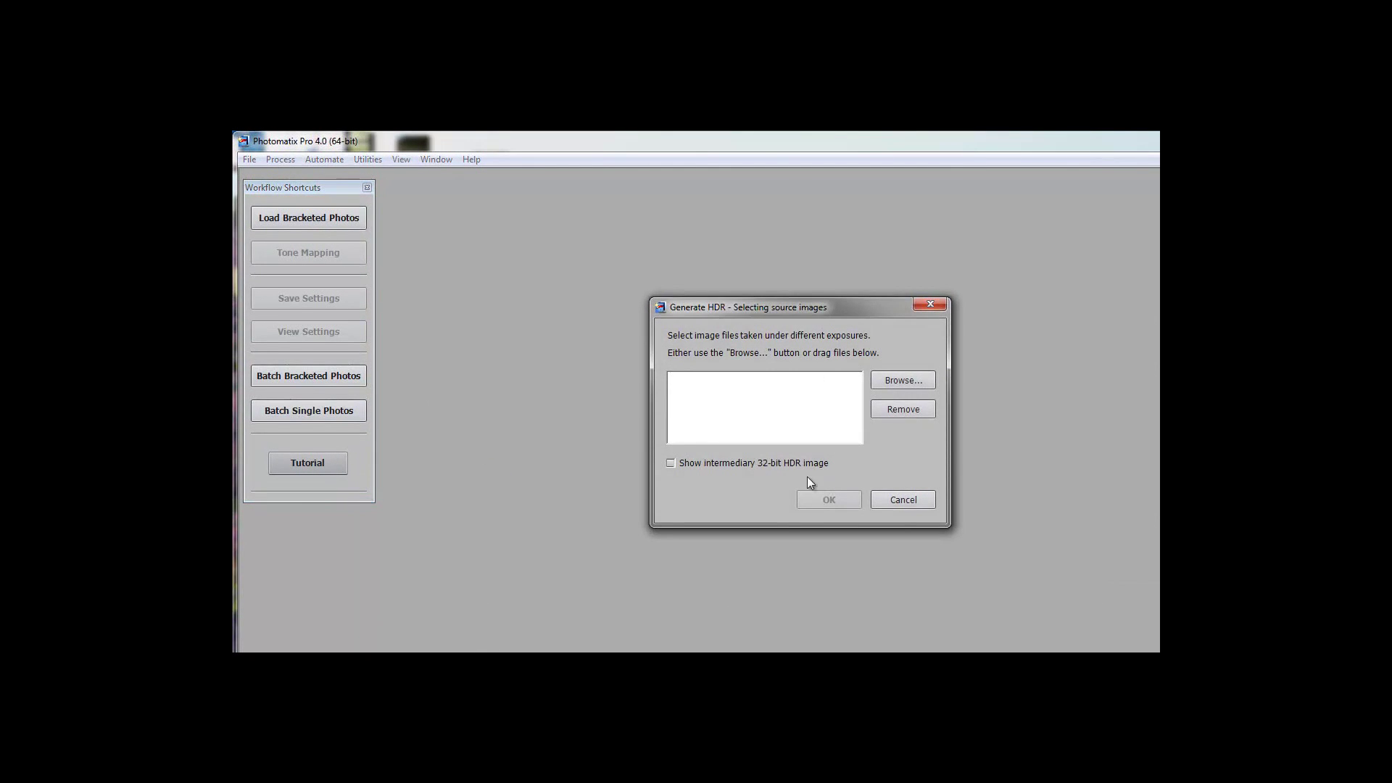
- Select IMG_0735–IMG_0737 as Photomatix source images and generate the HDR
left_click(898, 383)
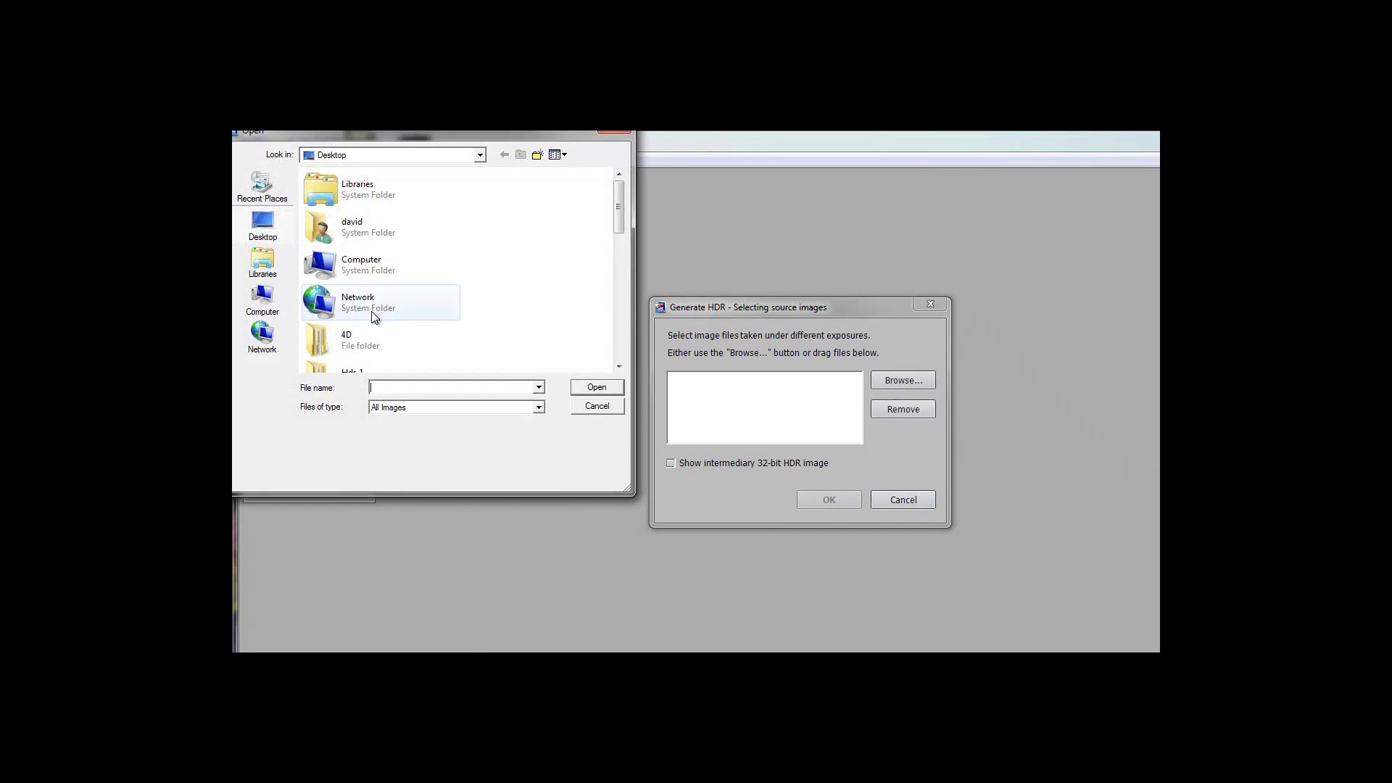
left_click_drag(620, 225, 595, 341)
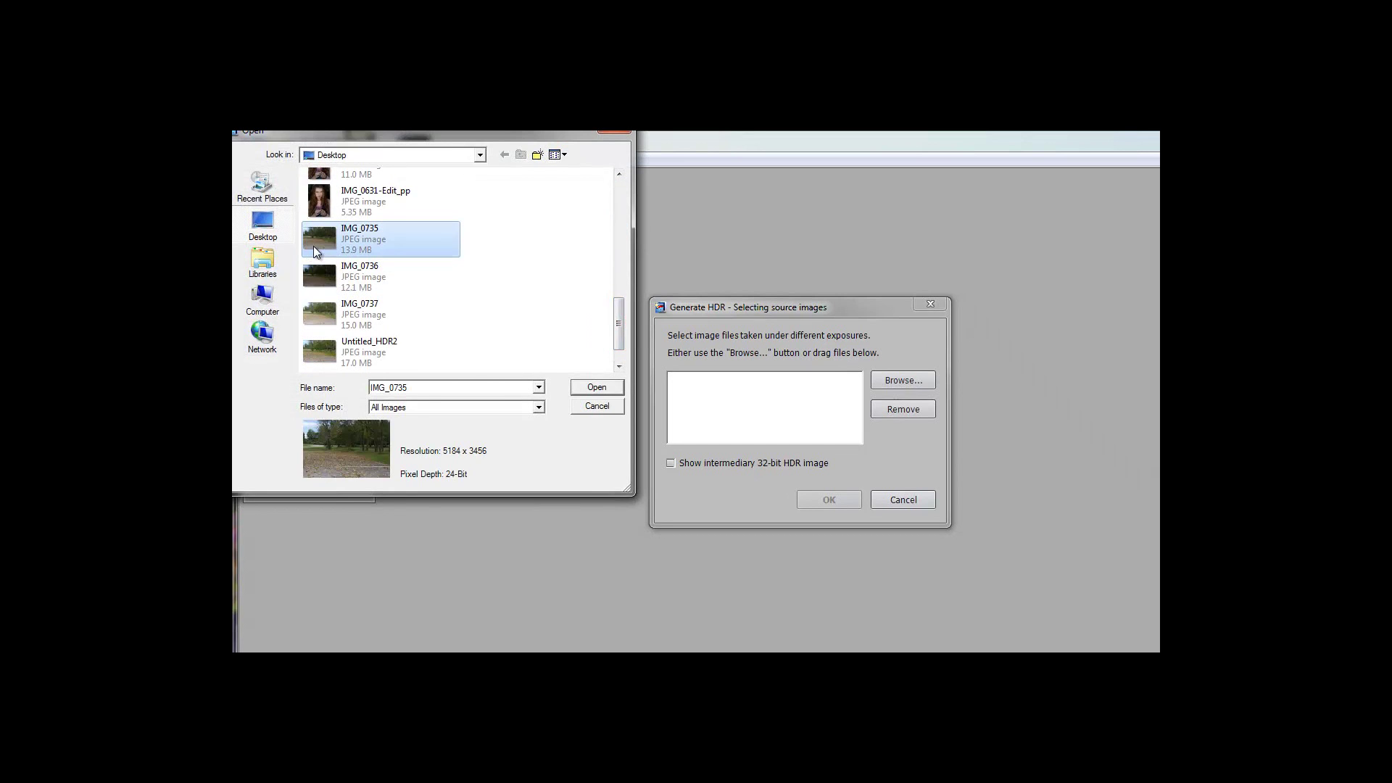
left_click(324, 314, "shift")
left_click(559, 366)
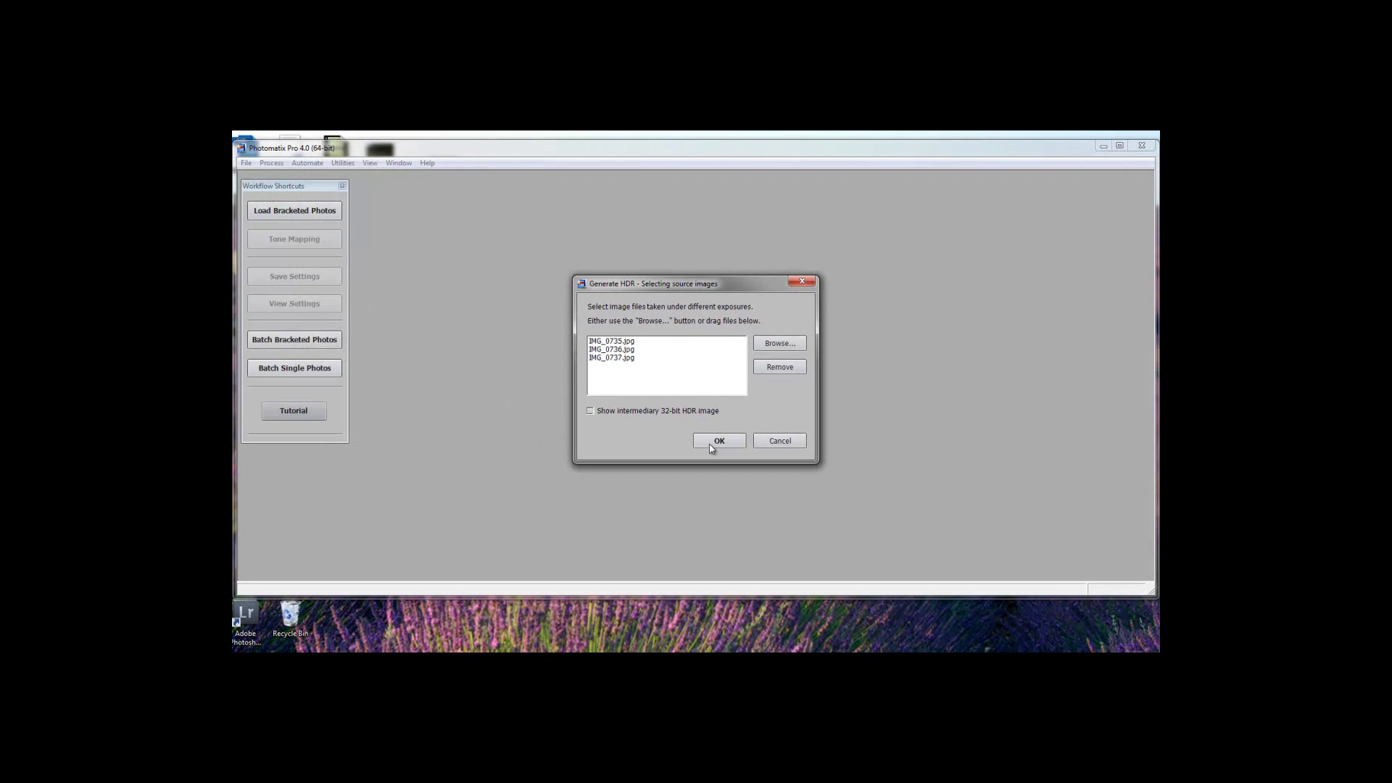
left_click(767, 466)
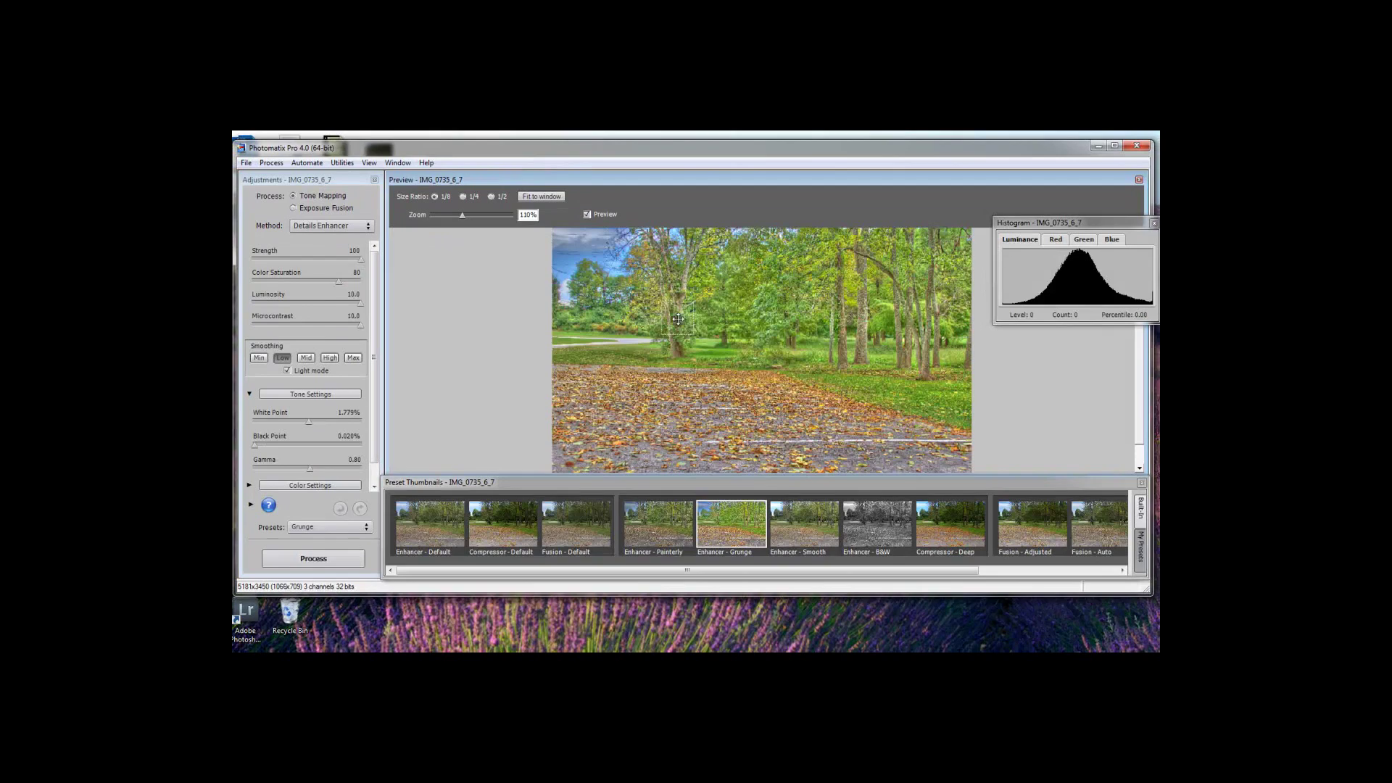
- Compare the Enhancer - Painterly, Fusion - Default, Compressor - Default and Enhancer - Default presets
left_click(634, 509)
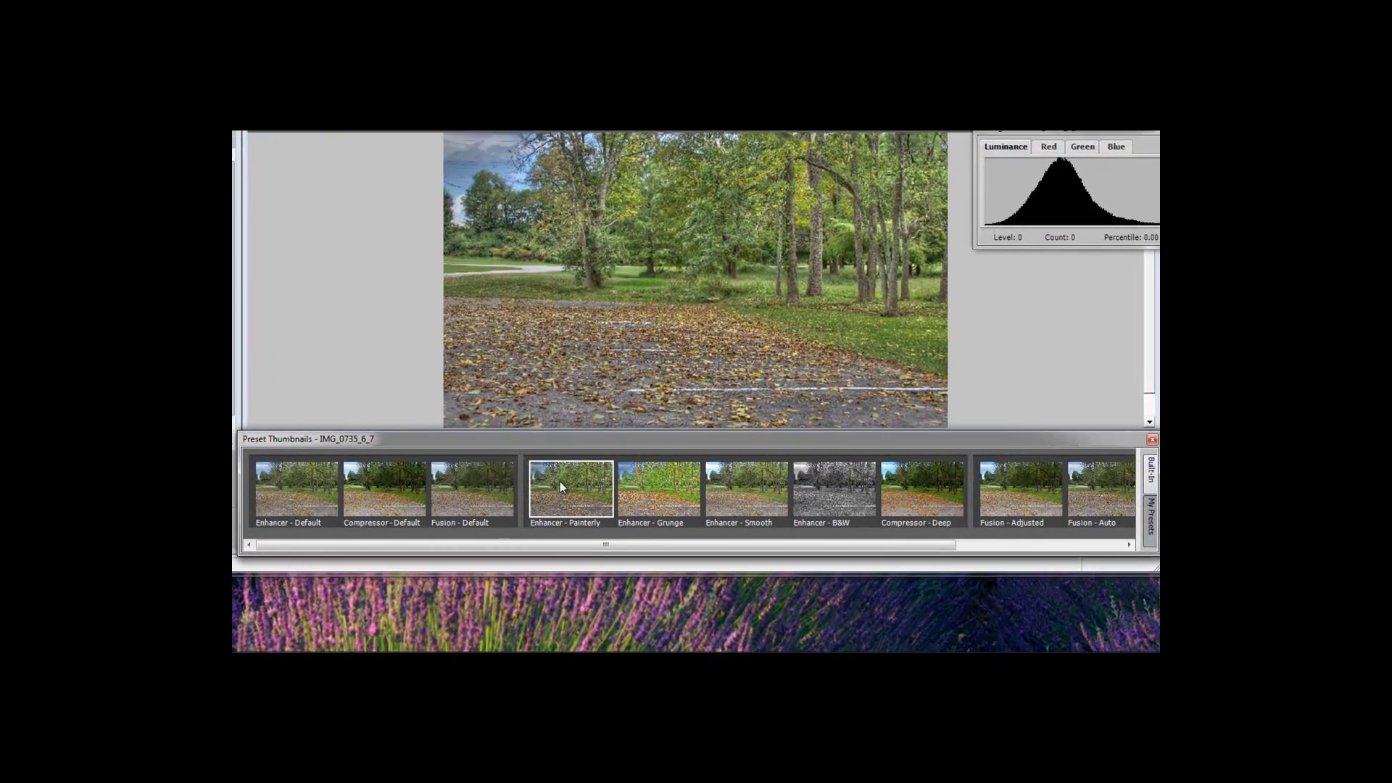
left_click(482, 485)
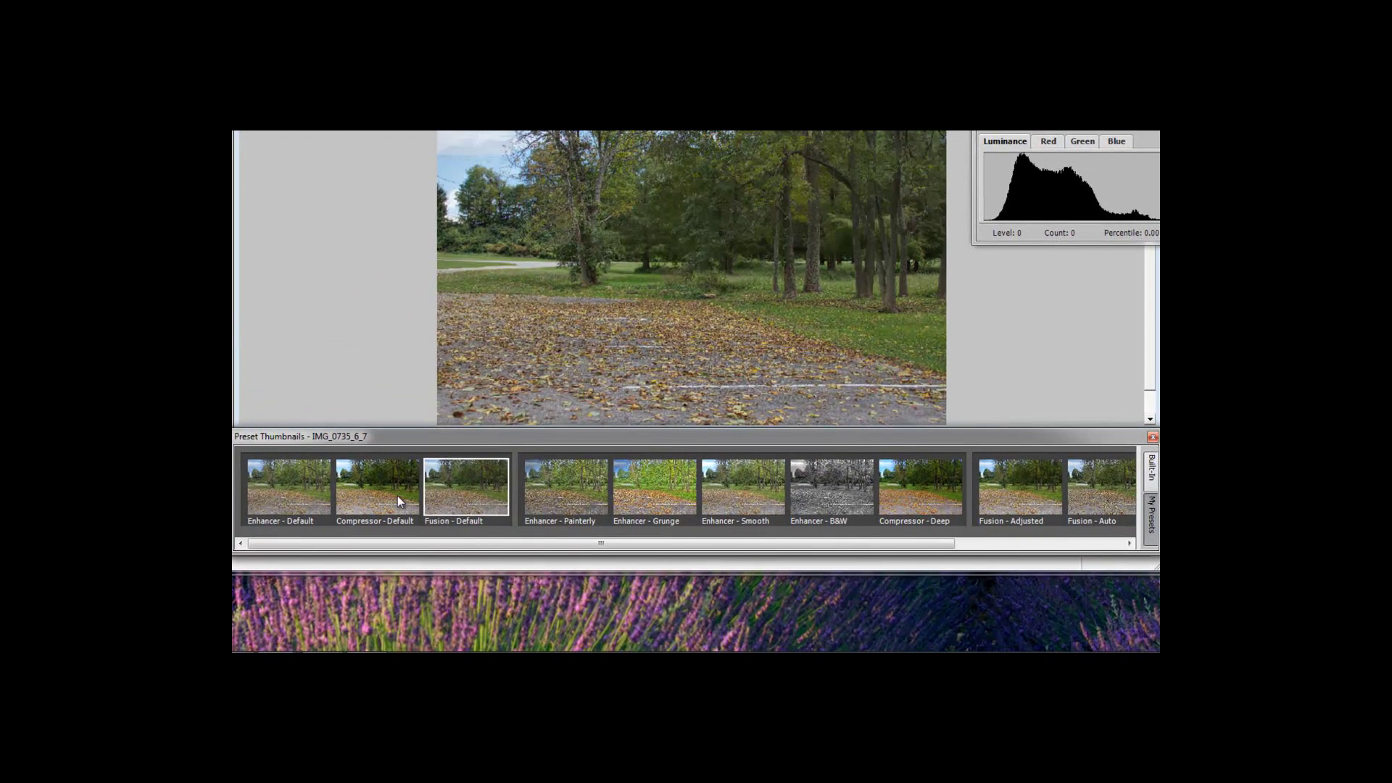
left_click(377, 502)
left_click(270, 493)
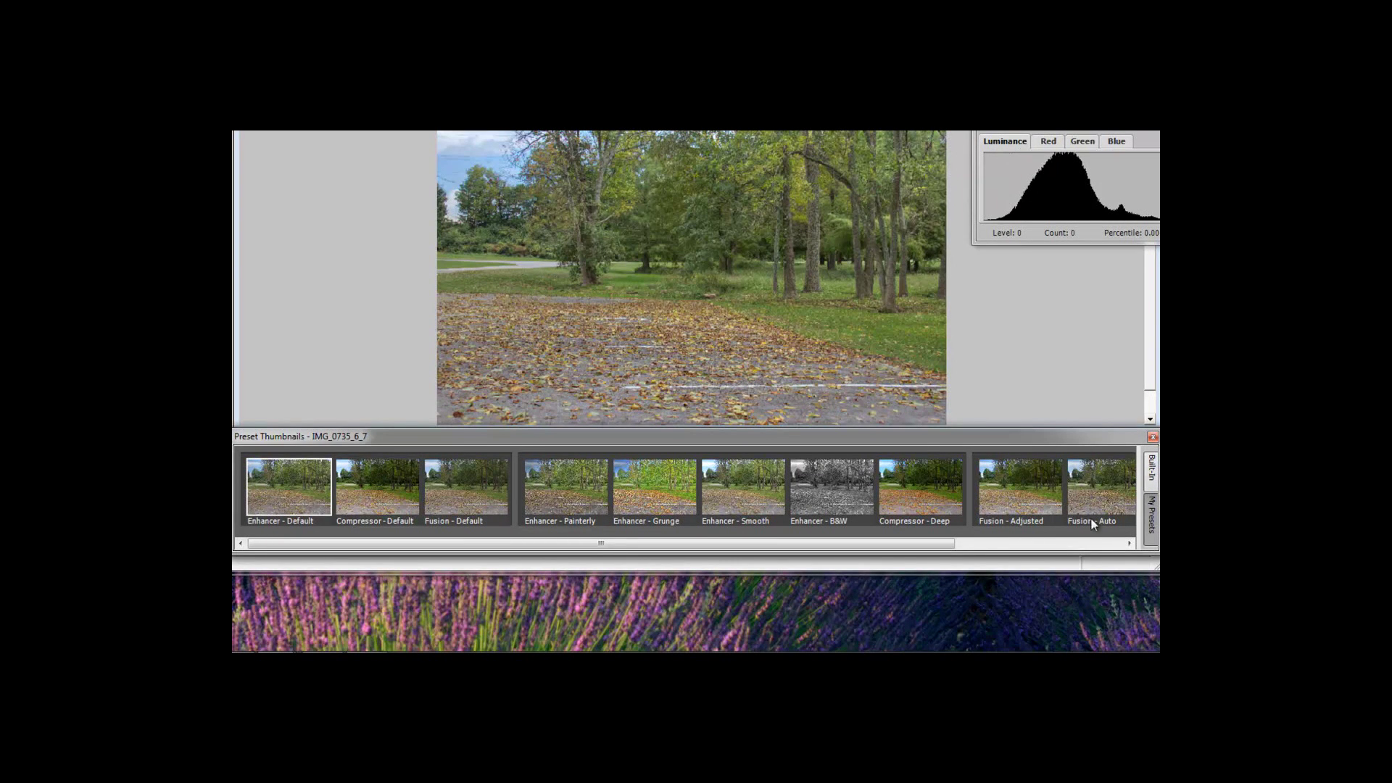
- Try Fusion - Intensive, 2 images and Adjusted, then apply Compressor - Deep and inspect its preview
left_click_drag(909, 543, 1077, 548)
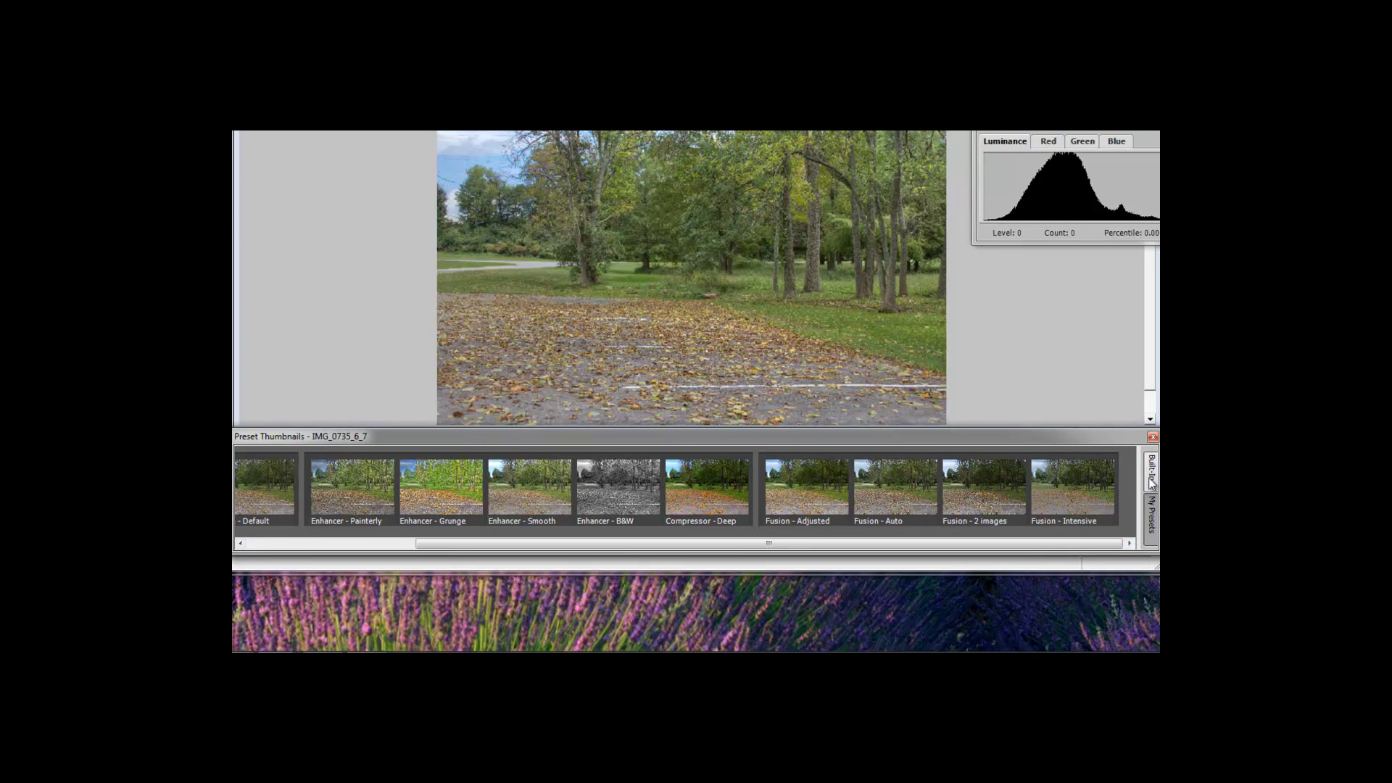
left_click(1060, 525)
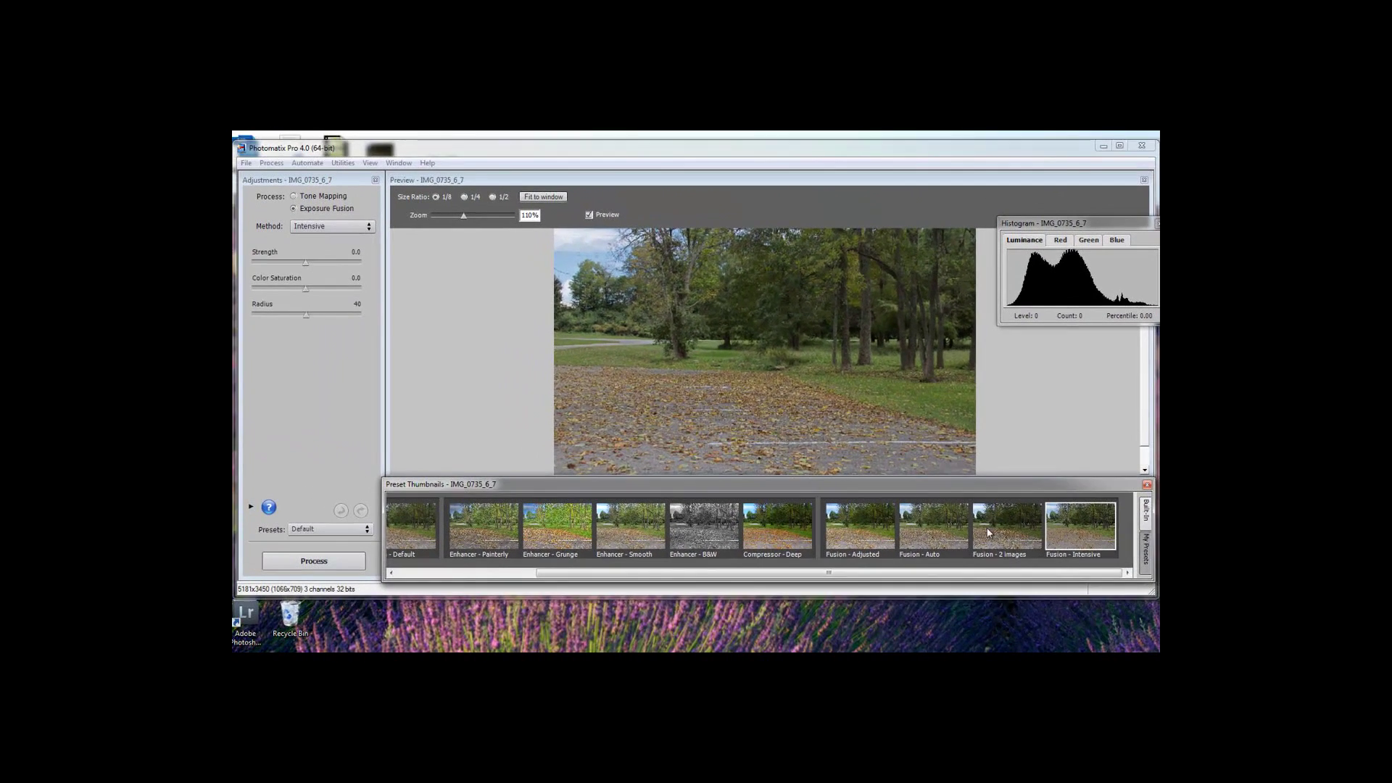
left_click(985, 488)
left_click(861, 526)
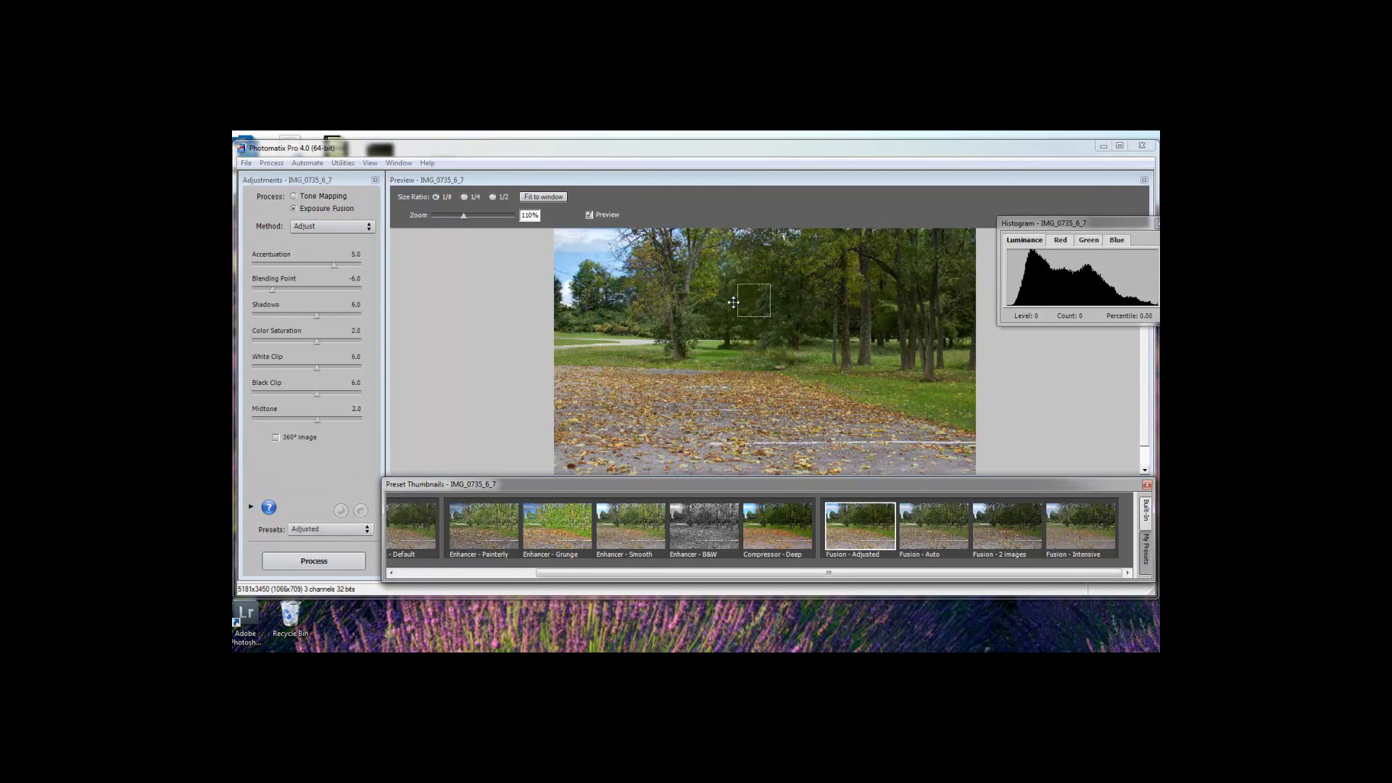
left_click(793, 338)
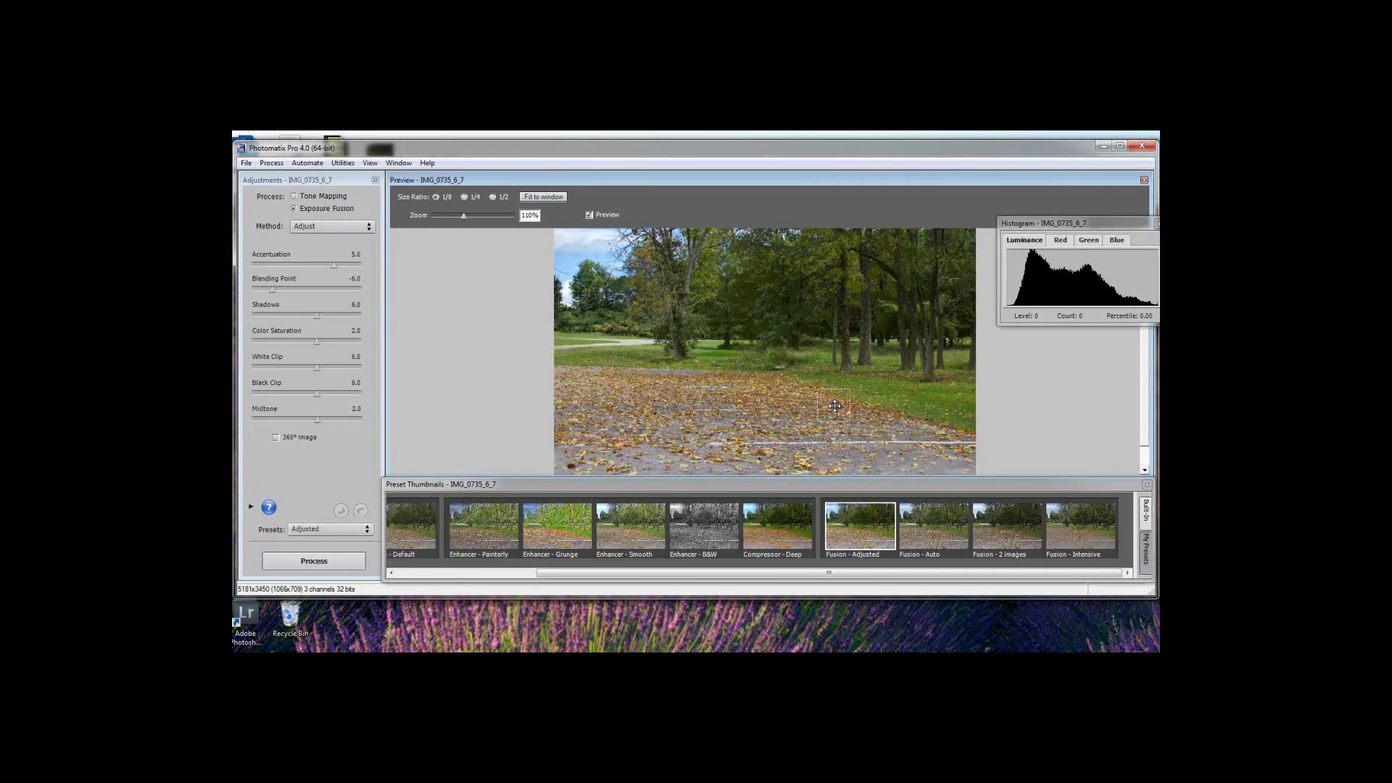
left_click(780, 525)
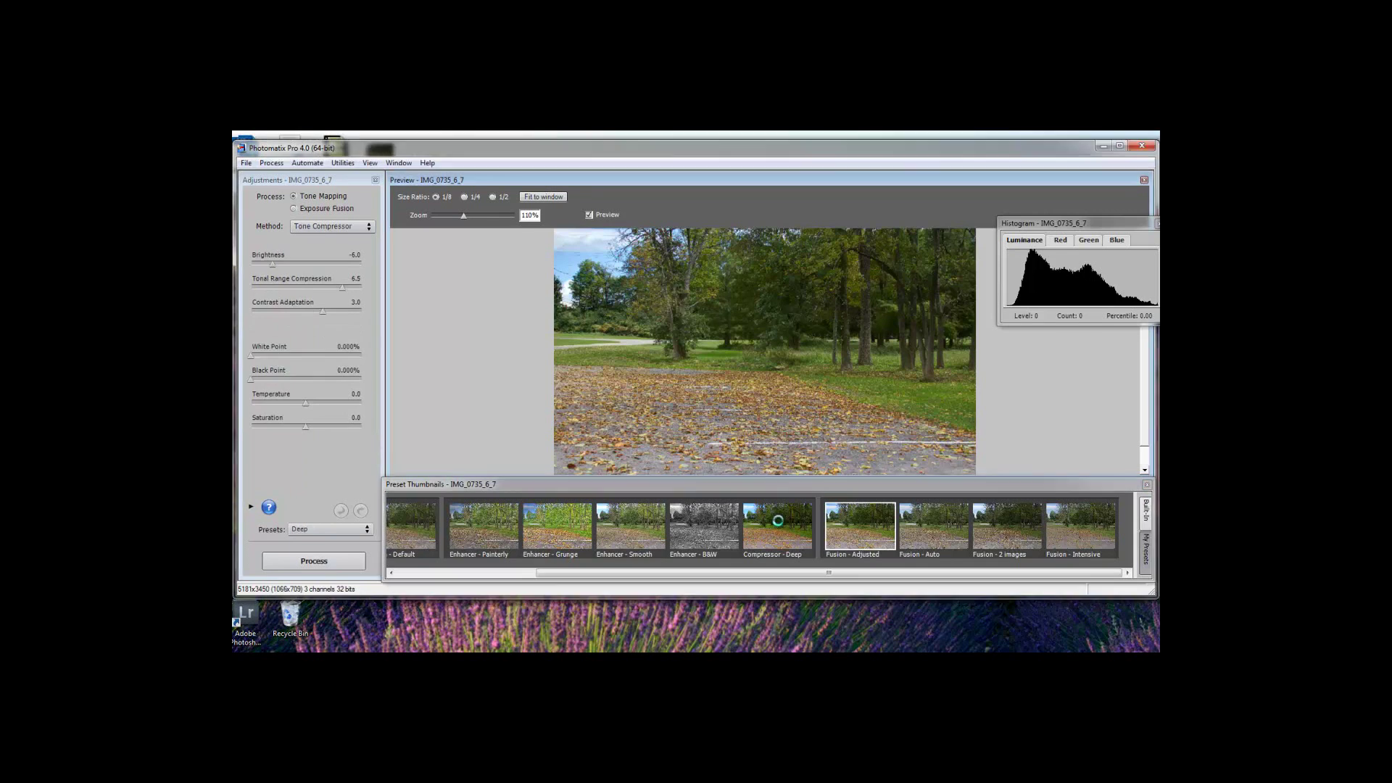
left_click(667, 427)
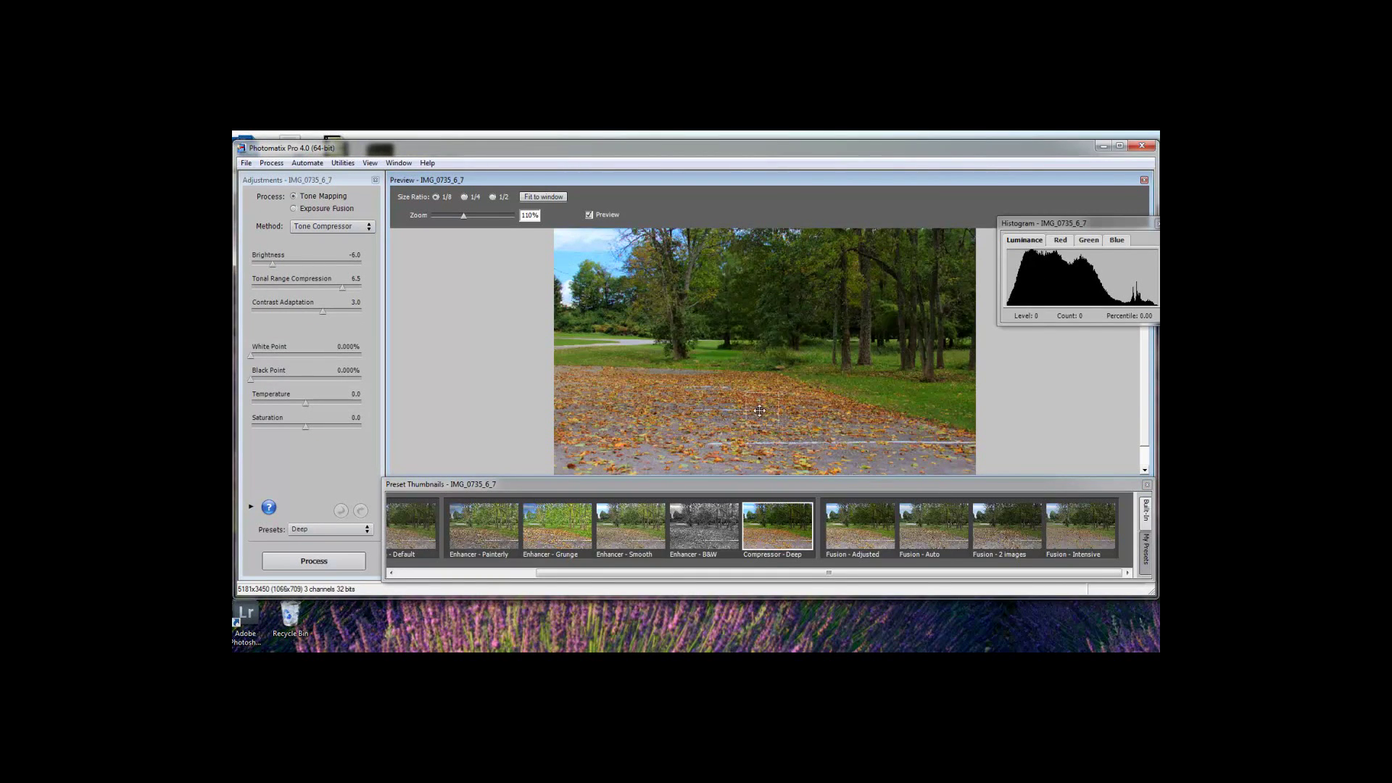
left_click(815, 353)
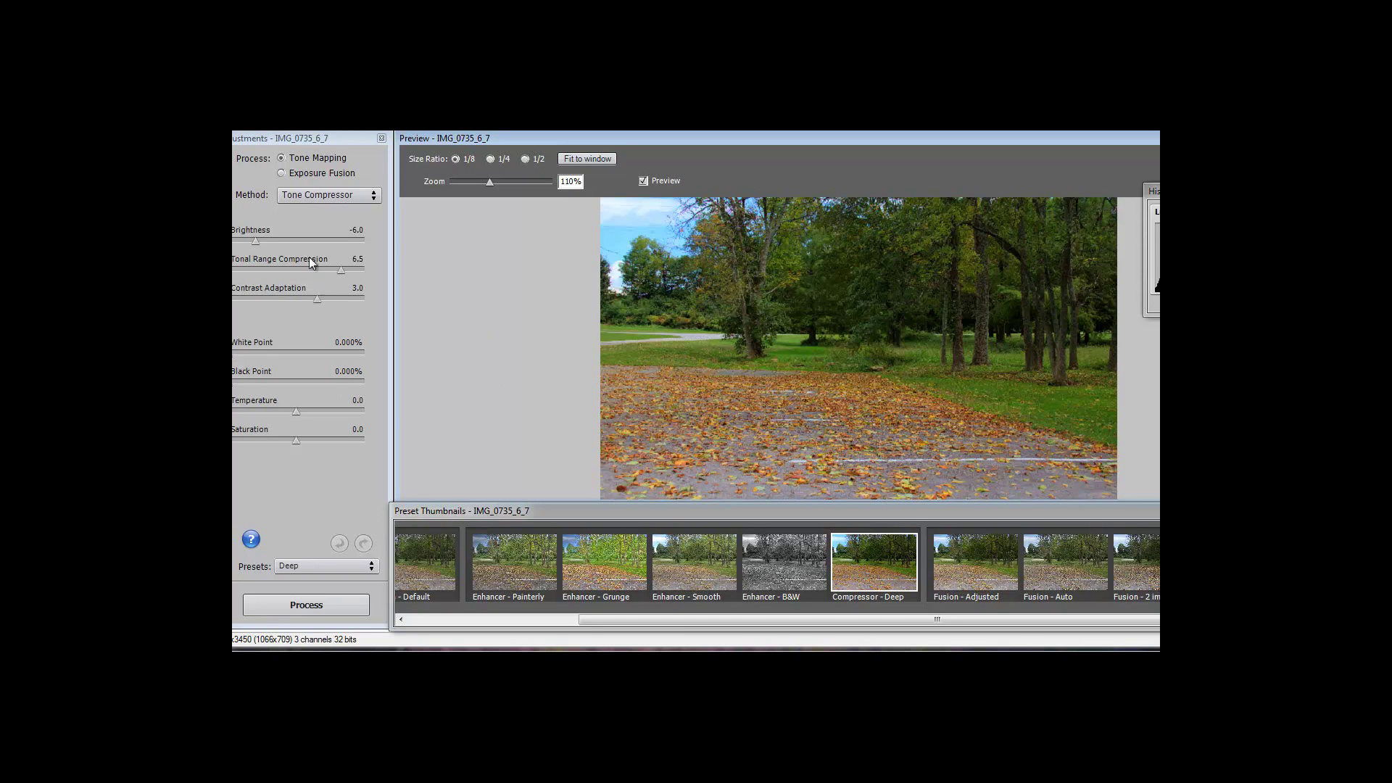
- Set Brightness to -5.0 and Contrast Adaptation to 3.2, keeping Tone Compressor as the method
left_click(288, 237)
left_click_drag(284, 238, 258, 237)
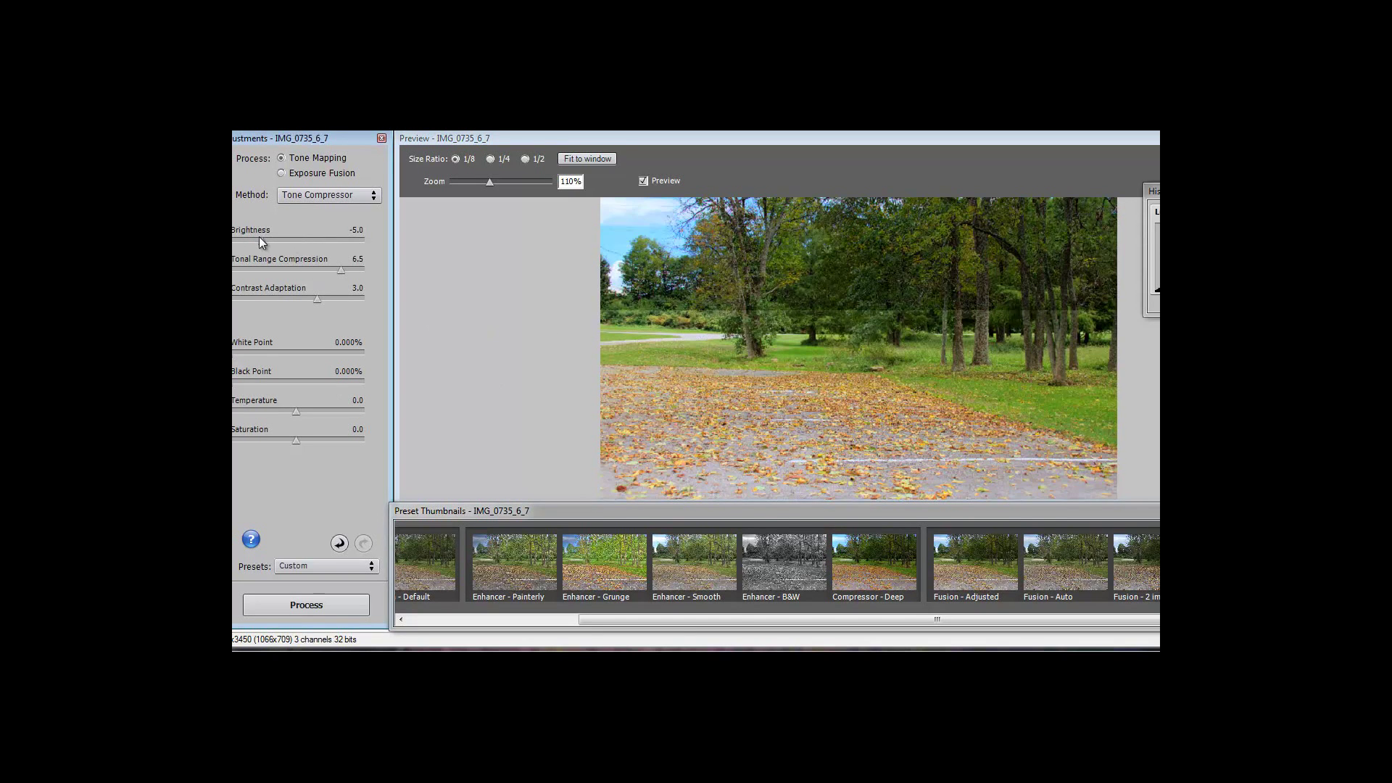
left_click_drag(317, 299, 350, 298)
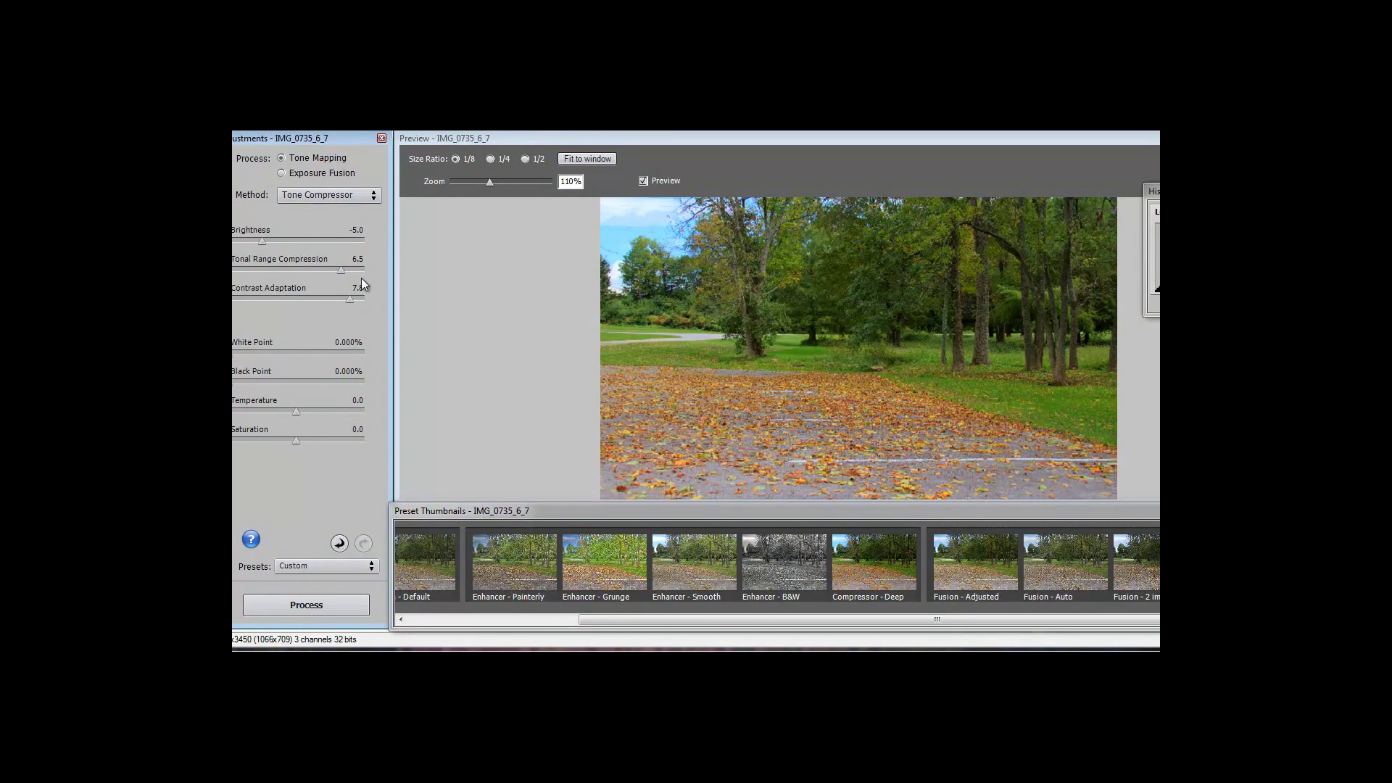
left_click(318, 299)
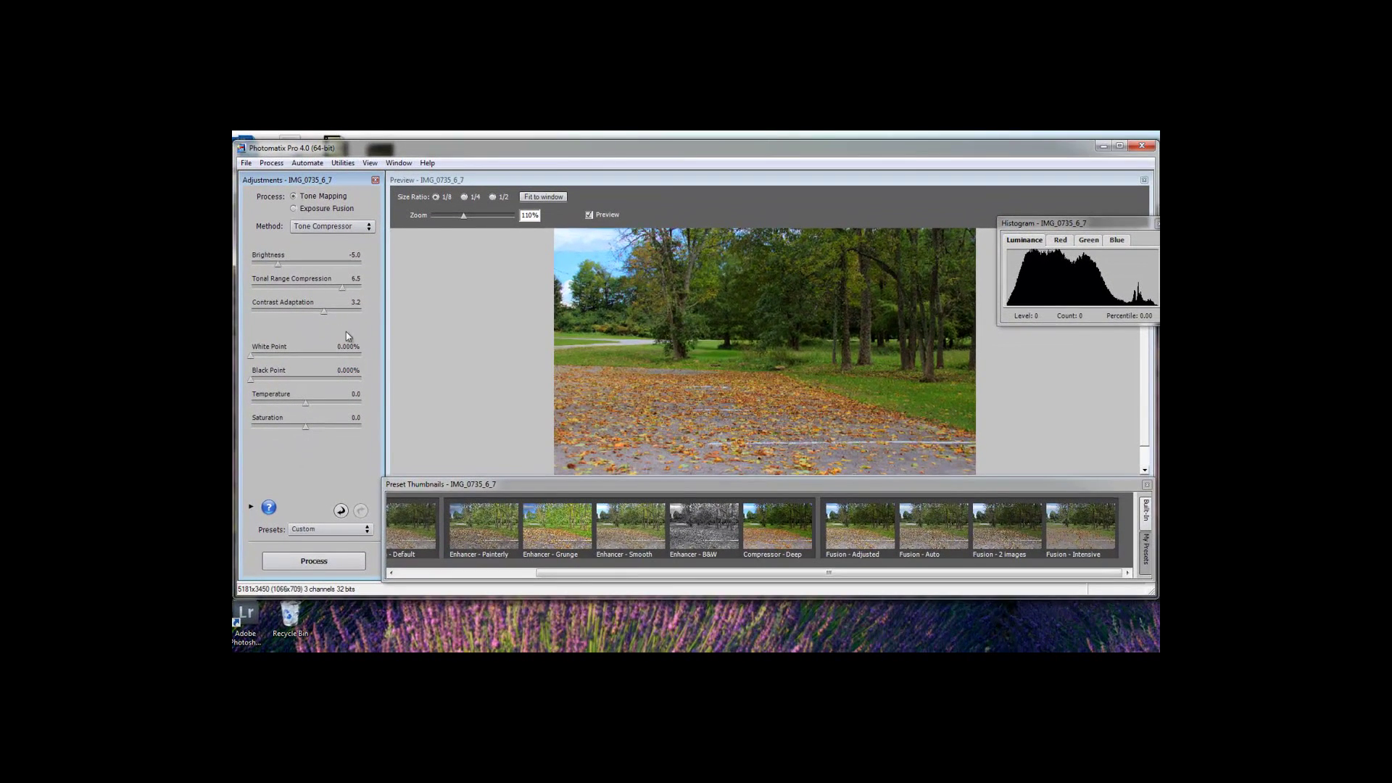
left_click(328, 227)
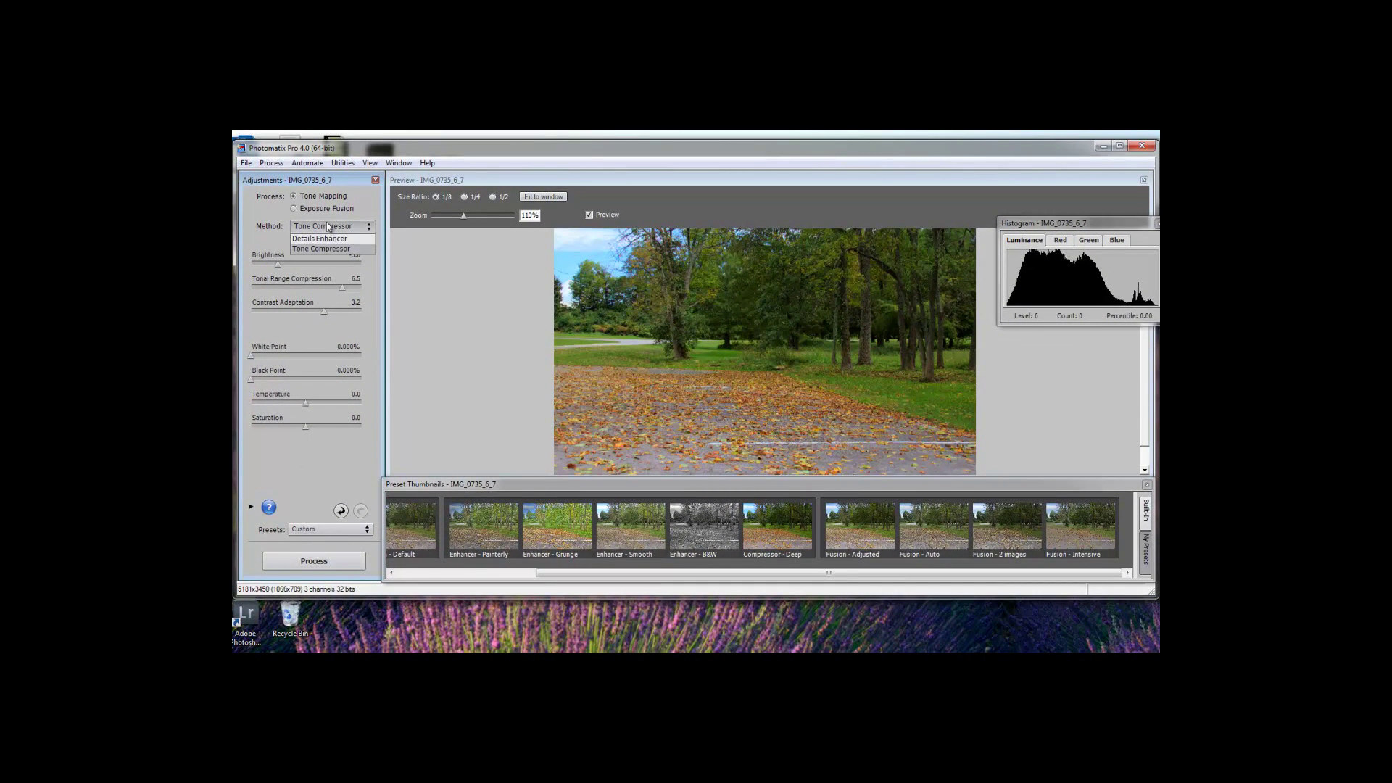
left_click(282, 224)
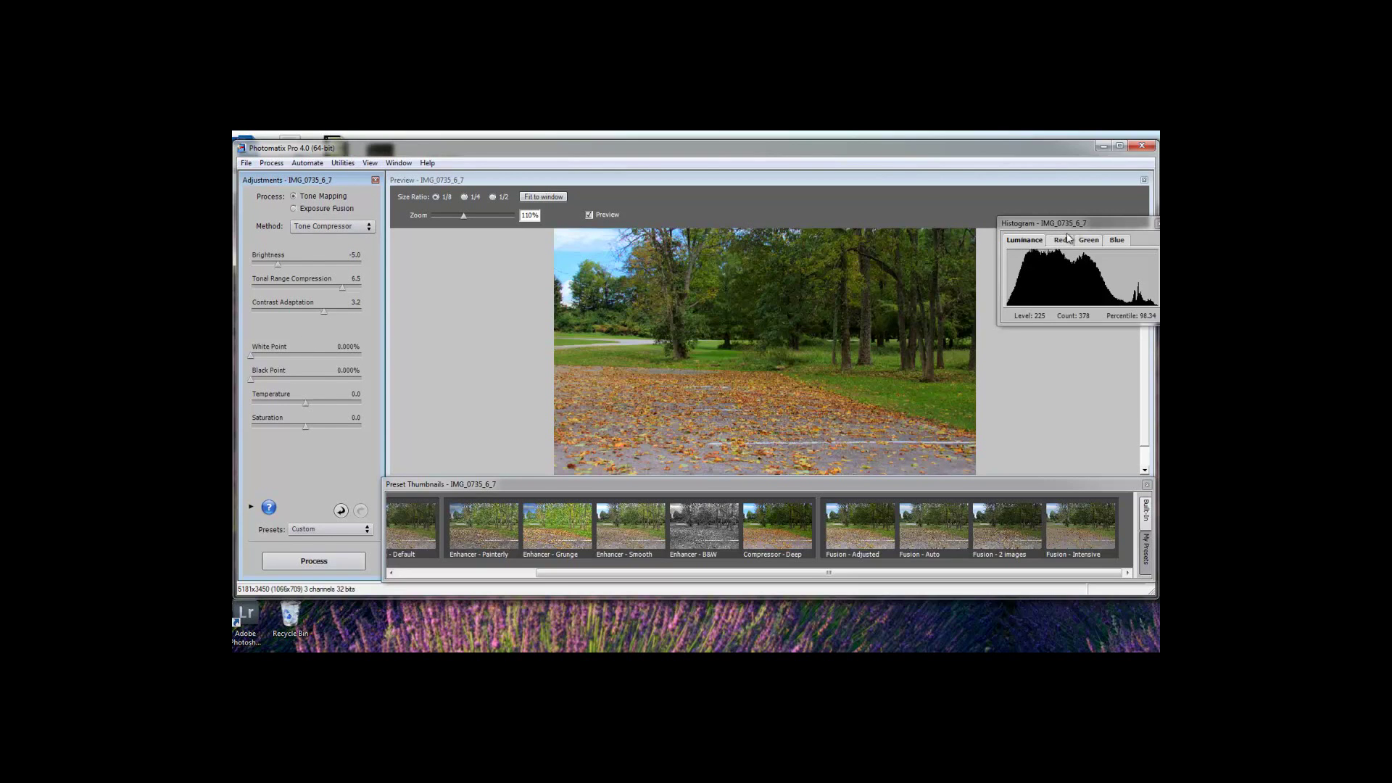
- Move the Histogram panel aside and process the tone mapping
left_click_drag(1081, 223, 1076, 275)
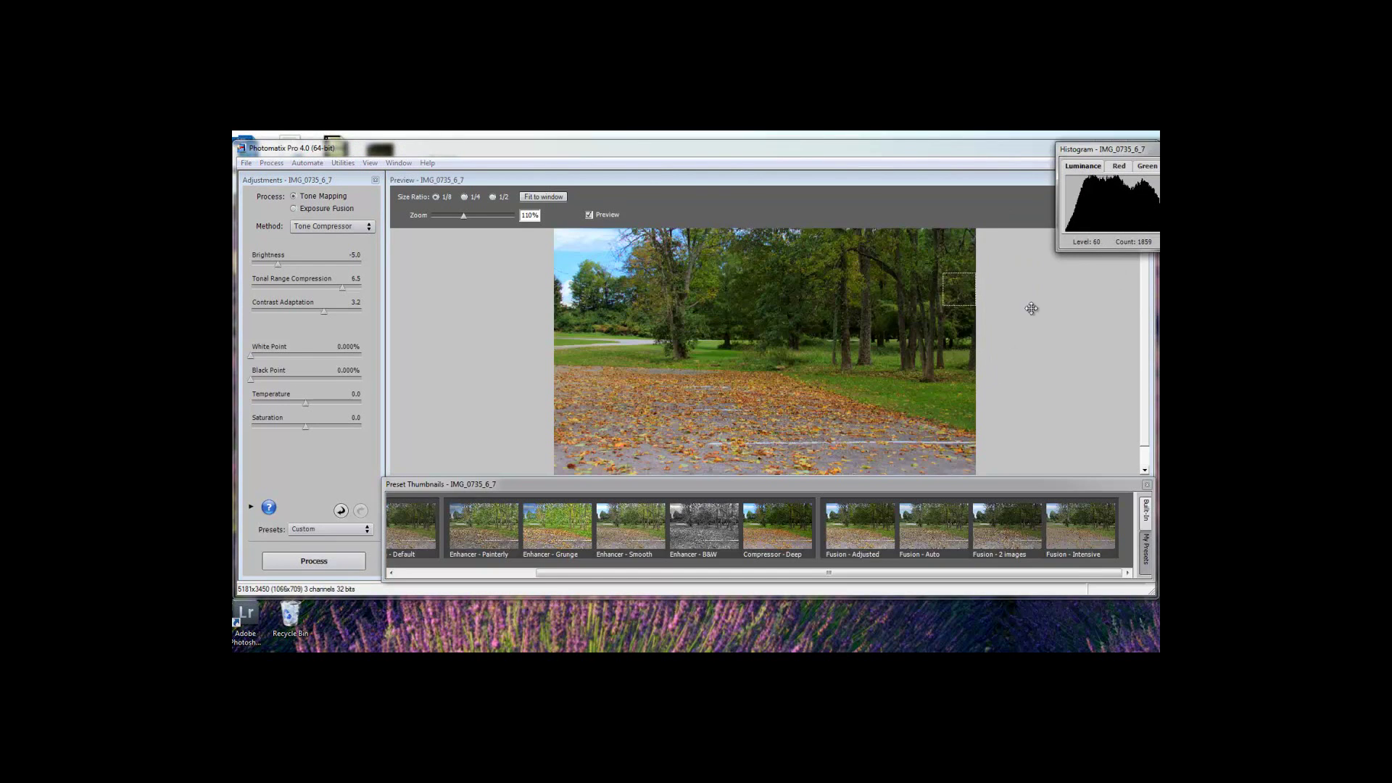
left_click(1146, 552)
left_click(290, 563)
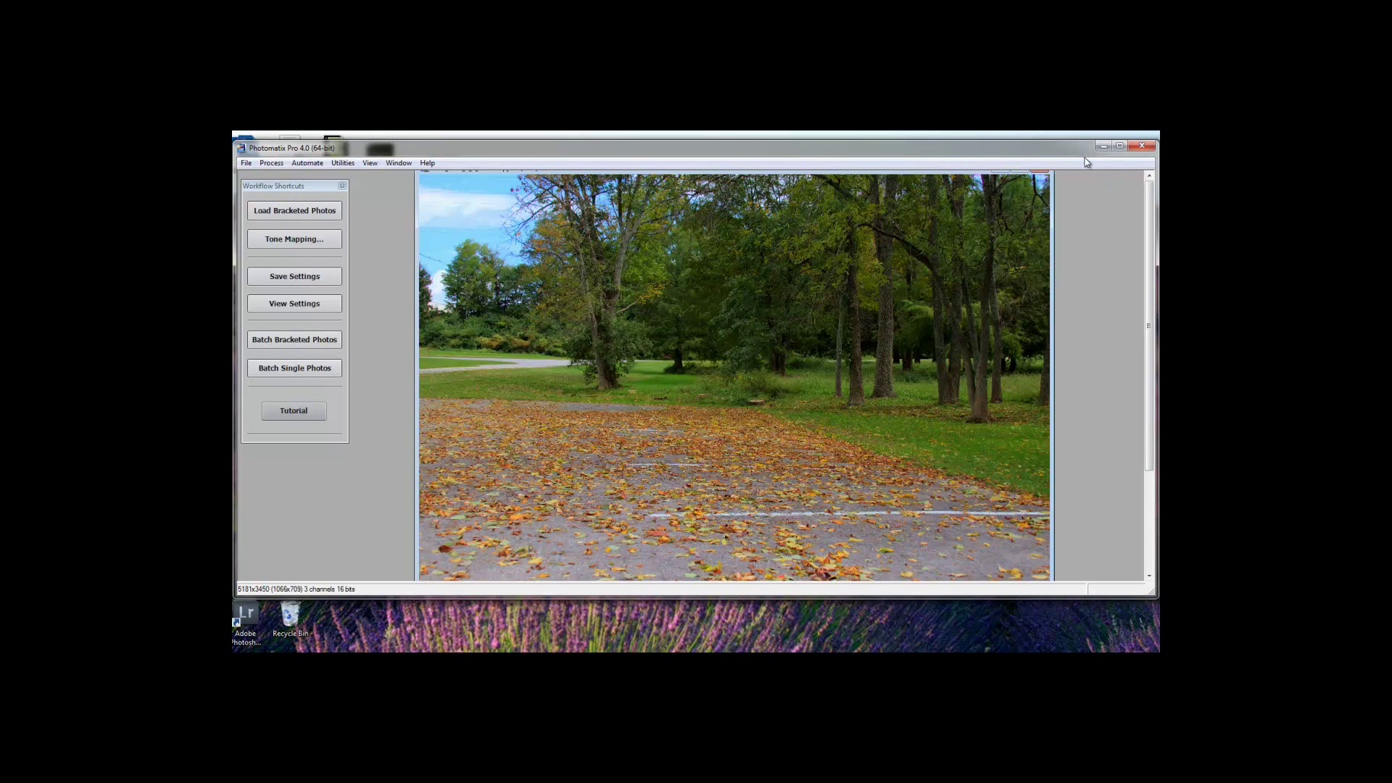
- Shift the IMG_0735_6_7_tonemapped window down and minimize Photomatix to show the desktop
left_click_drag(718, 176, 715, 188)
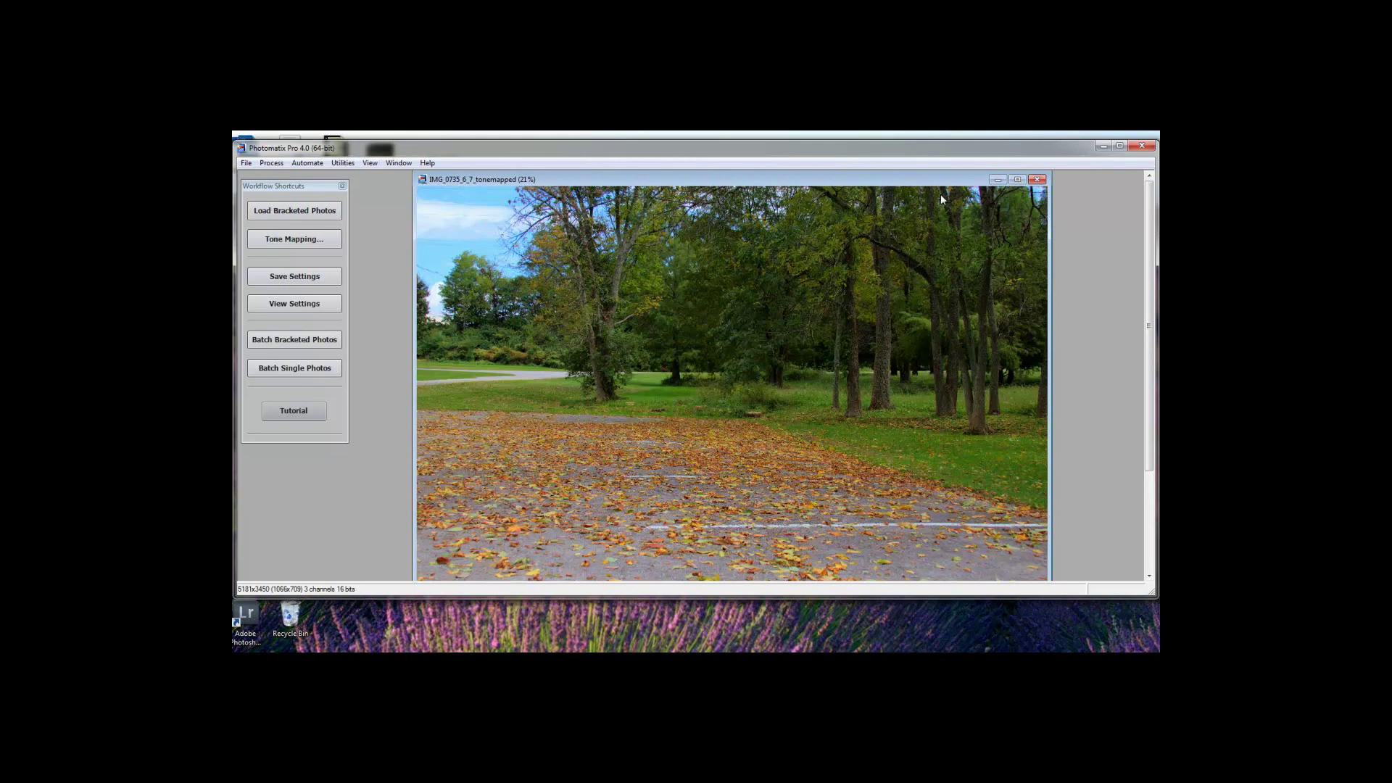
left_click(1101, 148)
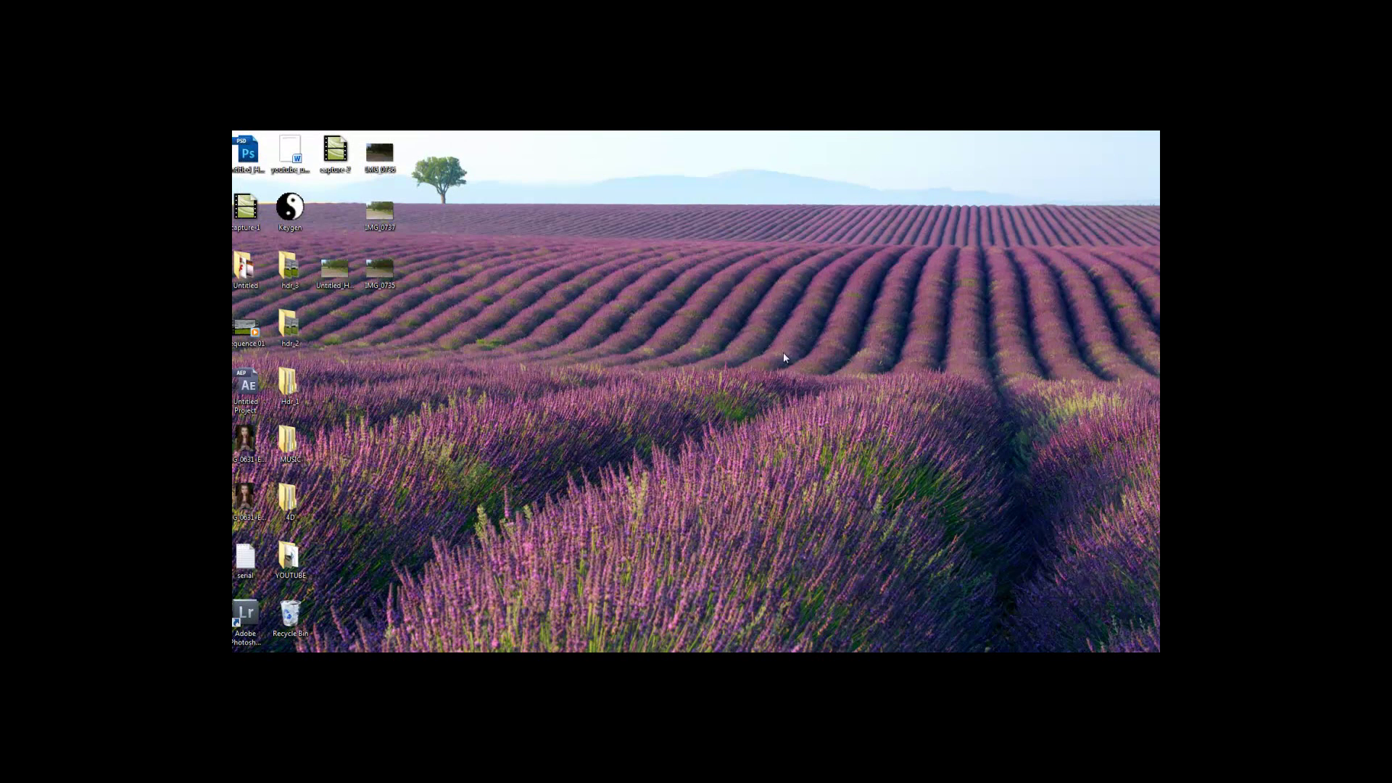